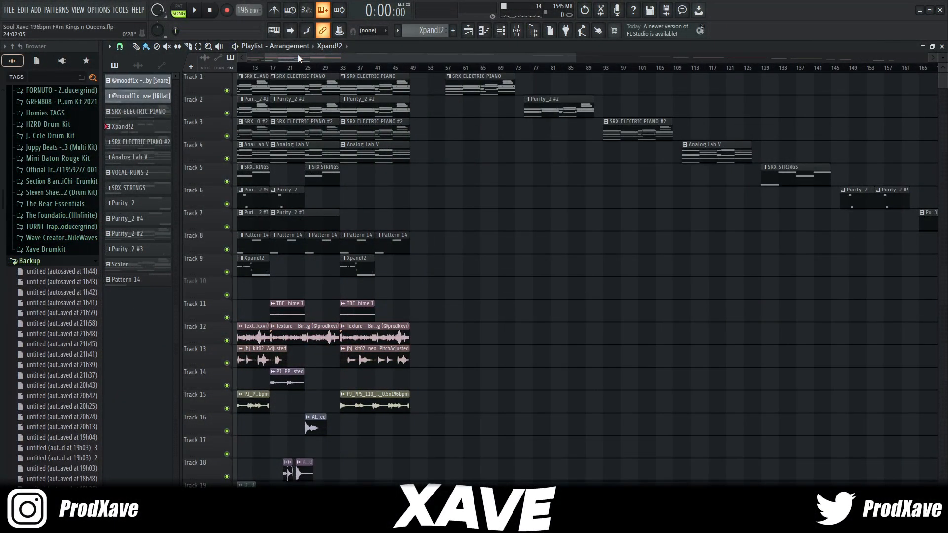
# Review the playlist arrangement from its beginning, checking the instrument patterns, sample tracks and drum clips.
pyautogui.moveTo(298, 57); pyautogui.dragTo(261, 100)
pyautogui.scroll(-5, 328, 197)
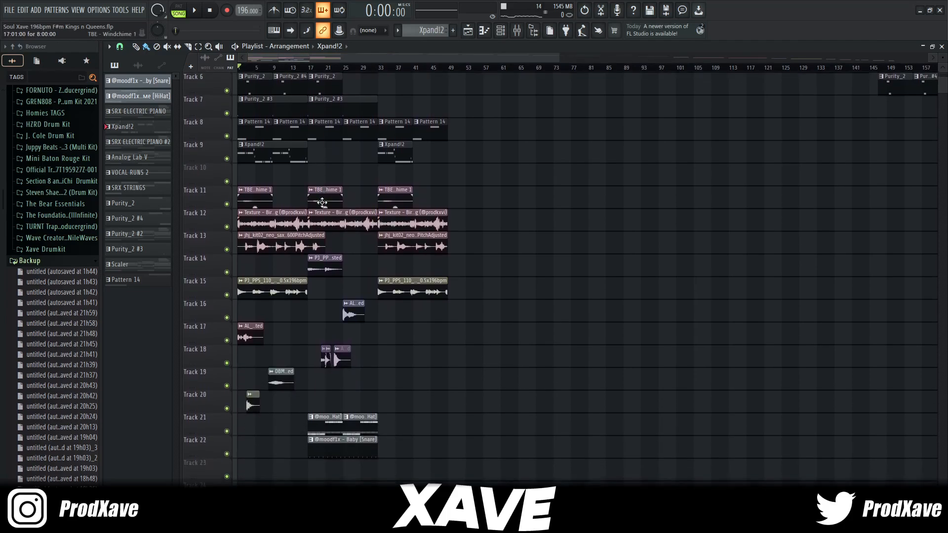
pyautogui.scroll(5, 366, 200)
pyautogui.scroll(-2, 392, 220)
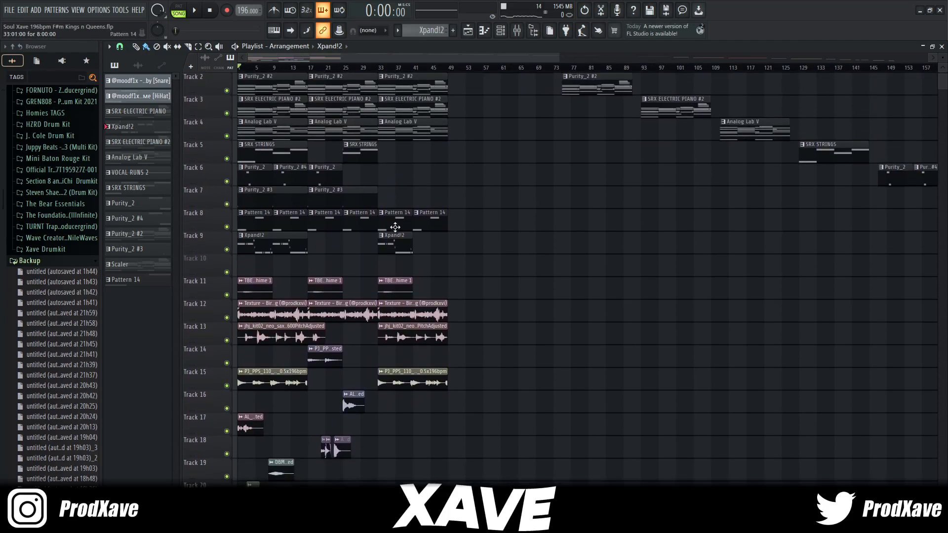
pyautogui.scroll(2, 423, 267)
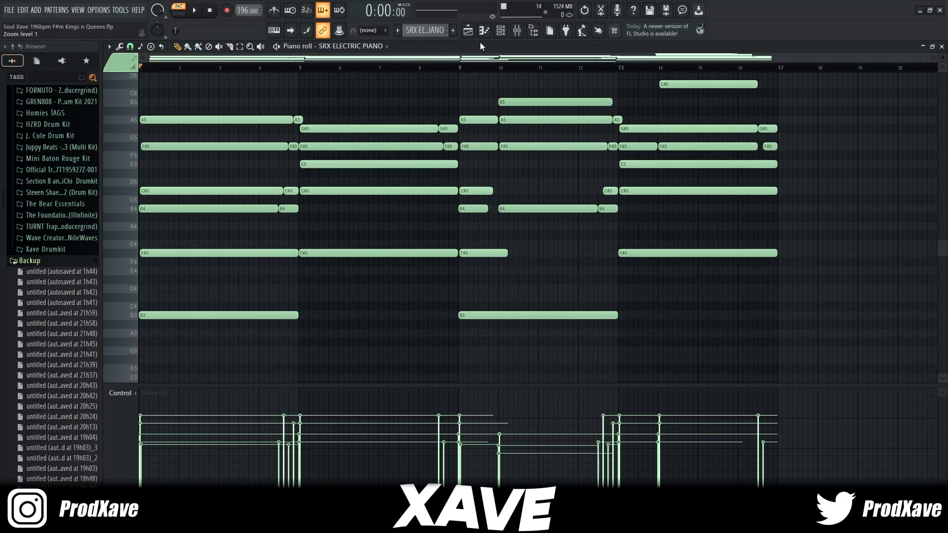
# Highlight the notes of the first two SRX Electric Piano chords, at bars 1 and 5, to examine their voicing.
pyautogui.moveTo(196, 345); pyautogui.dragTo(192, 95)
pyautogui.keyDown('ctrl'); pyautogui.click(183, 230); pyautogui.keyUp('ctrl')
pyautogui.keyDown('ctrl'); pyautogui.click(156, 191); pyautogui.keyUp('ctrl')
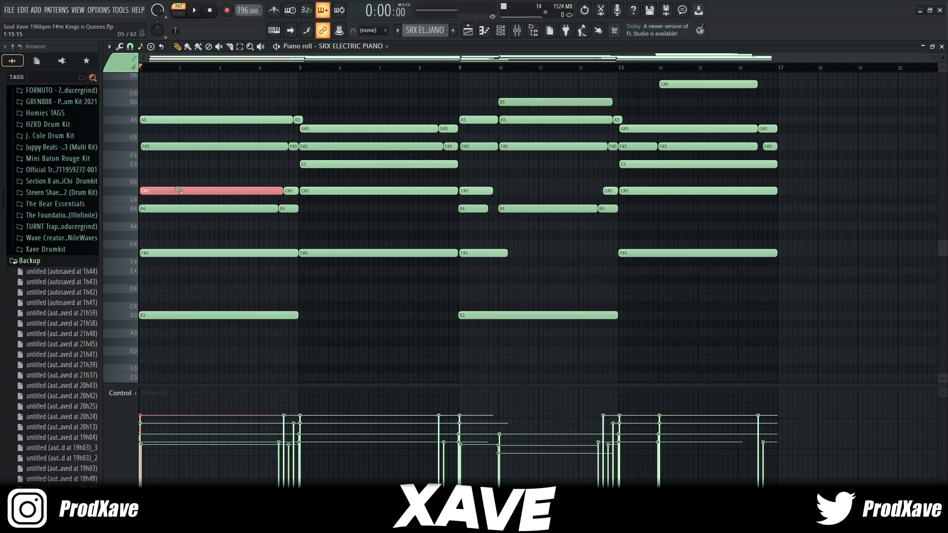
pyautogui.moveTo(154, 191)
pyautogui.mouseDown()
pyautogui.moveTo(153, 182)
pyautogui.moveTo(151, 192)
pyautogui.mouseUp()
pyautogui.click(219, 182)
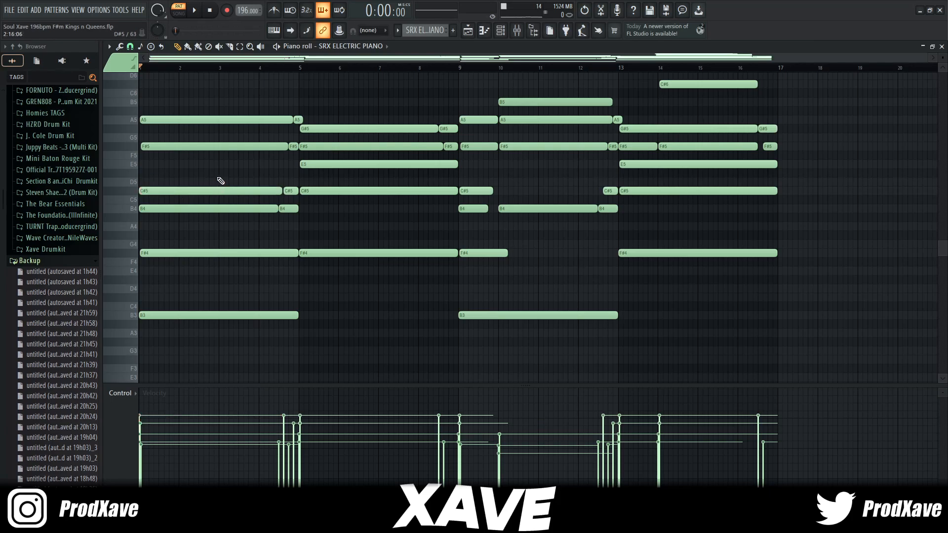
pyautogui.moveTo(322, 281); pyautogui.dragTo(326, 128)
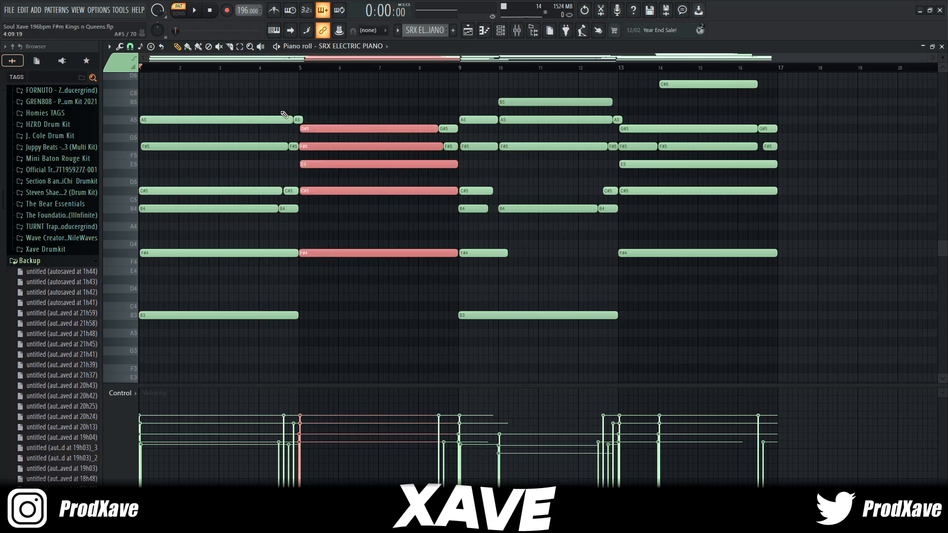
pyautogui.moveTo(276, 108); pyautogui.dragTo(176, 364)
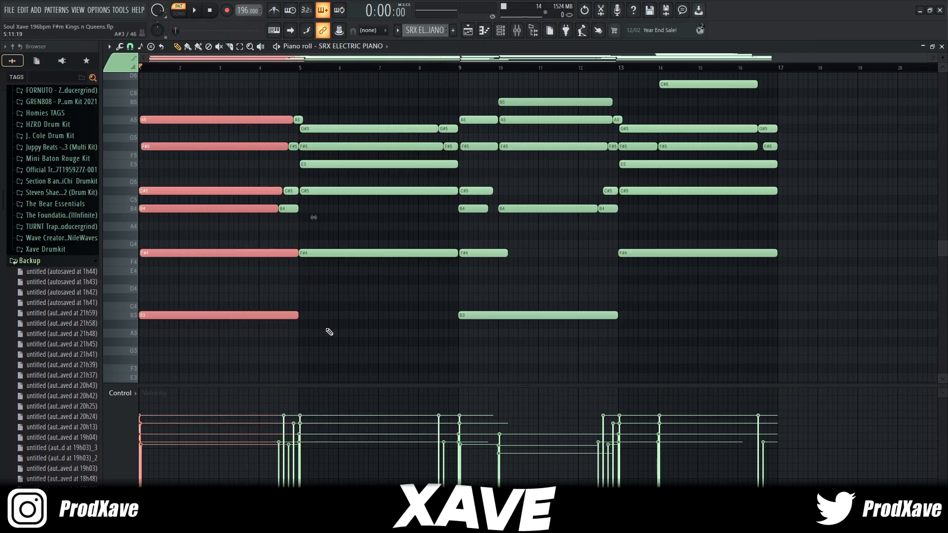
# Try the second chord's E5 note one octave higher and return it to its original octave.
pyautogui.click(318, 162)
pyautogui.hotkey('ctrl', 'Up')
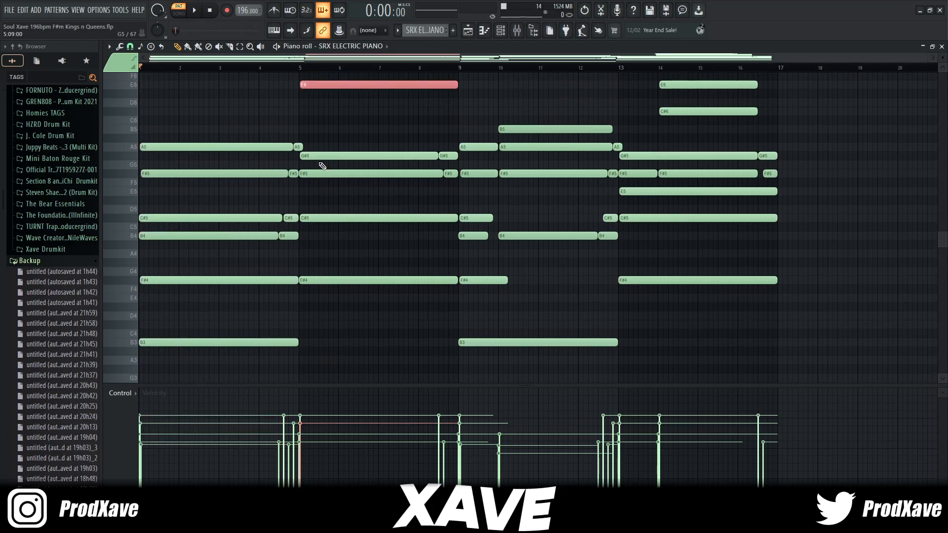
pyautogui.hotkey('ctrl', 'Down')
pyautogui.keyDown('ctrl'); pyautogui.click(361, 128); pyautogui.keyUp('ctrl')
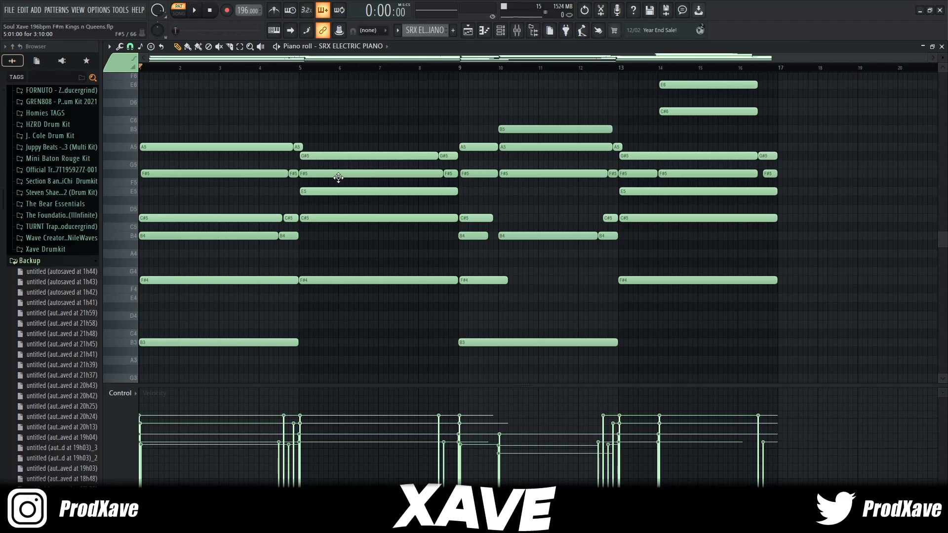
# Highlight the F#5 notes shared by the first two chords and play back the electric piano pattern.
pyautogui.moveTo(325, 170); pyautogui.dragTo(252, 178)
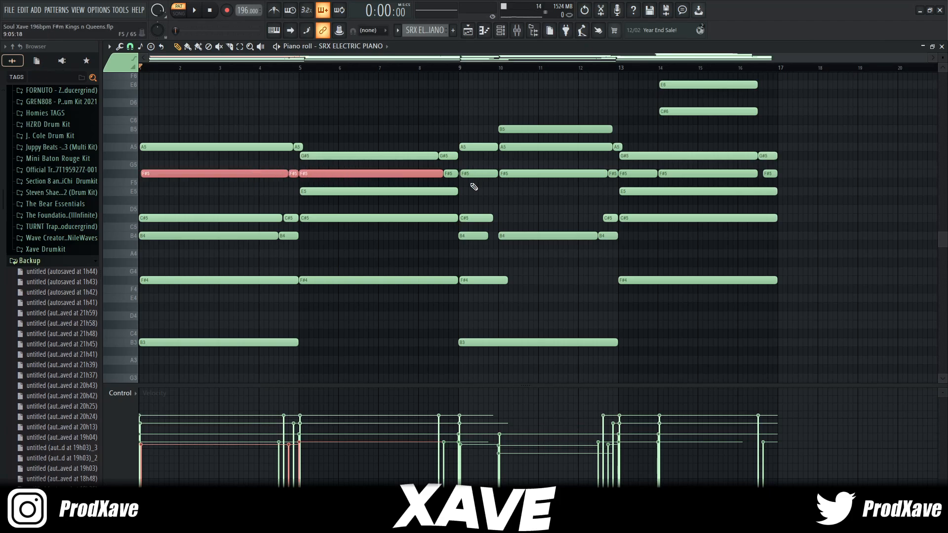
pyautogui.click(474, 187)
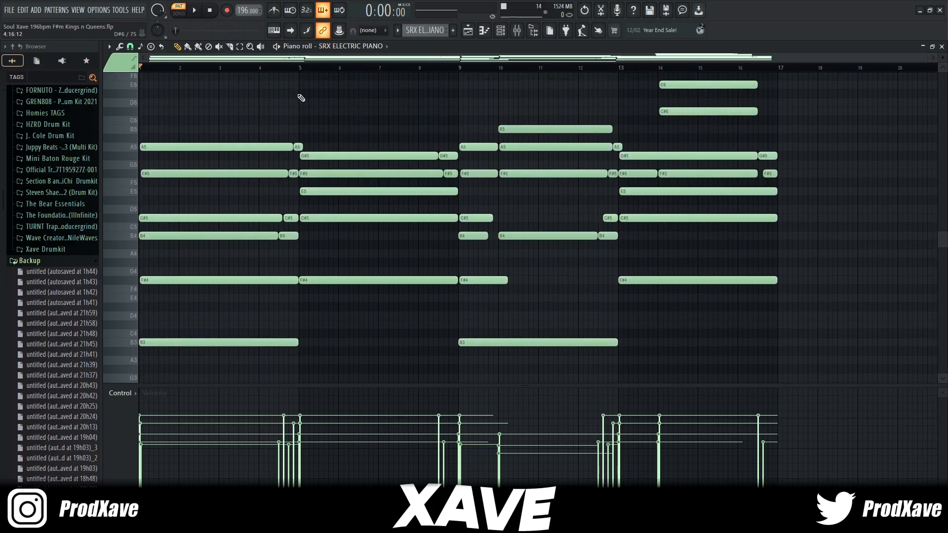
pyautogui.press('space')
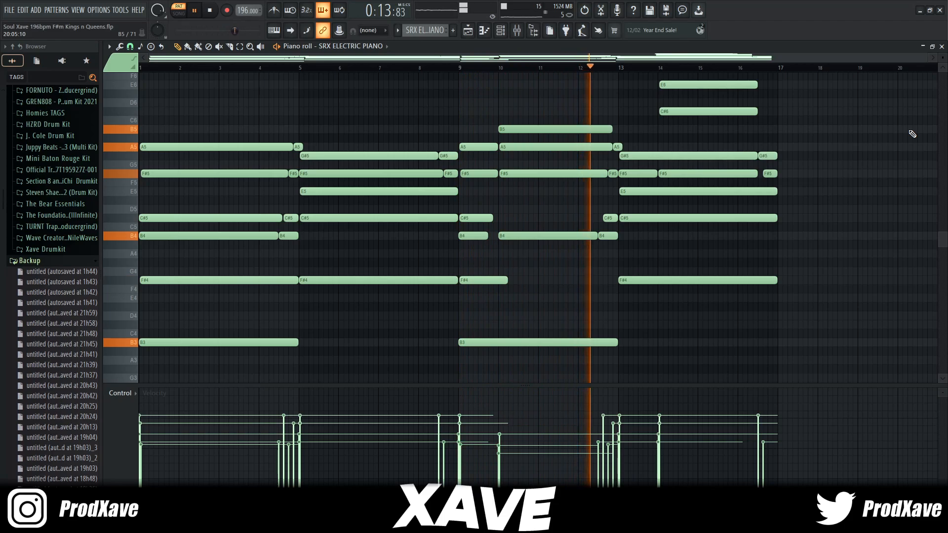
pyautogui.scroll(1, 913, 133)
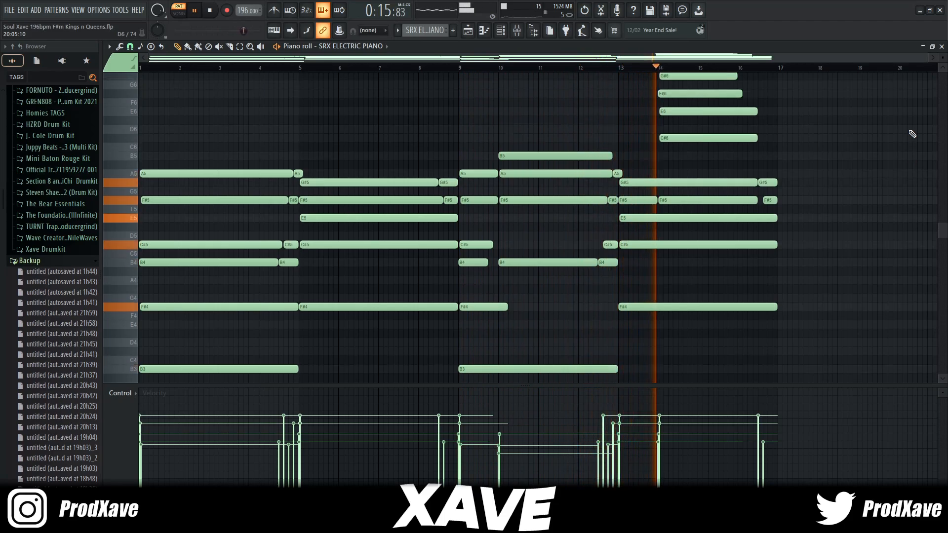
pyautogui.scroll(2, 913, 134)
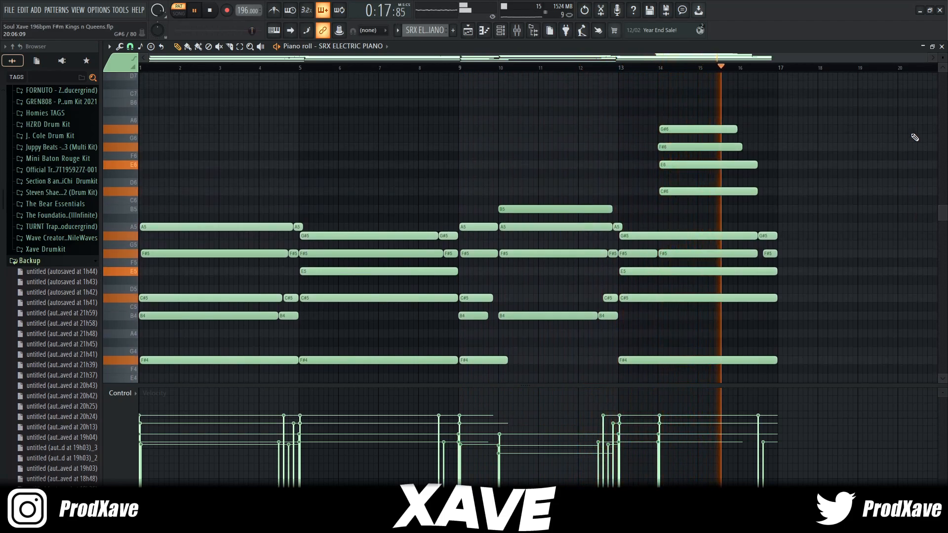
pyautogui.press('space')
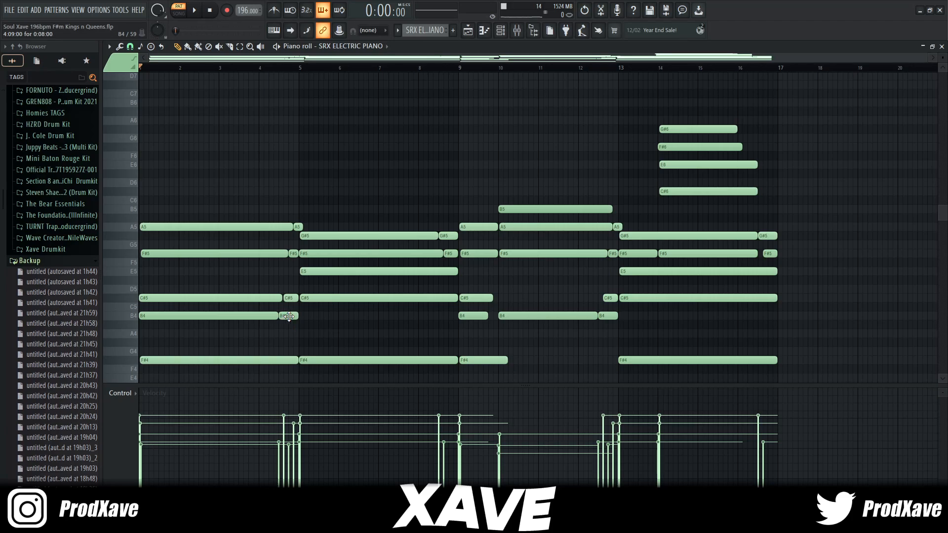
# Highlight the short chord-ending notes and the high C#6, E6, F#6 and G#6 chord at bar 14.
pyautogui.moveTo(296, 252); pyautogui.dragTo(297, 227)
pyautogui.click(297, 227)
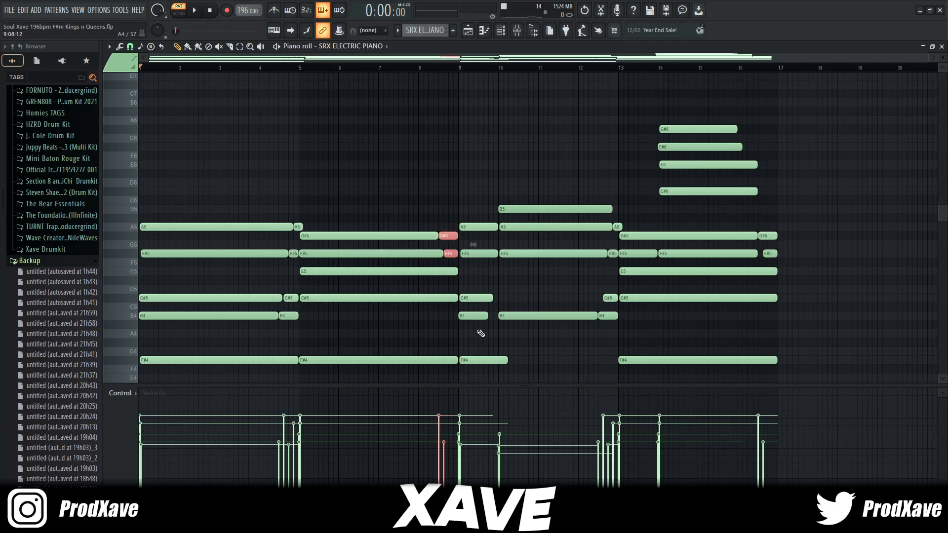
pyautogui.moveTo(682, 223); pyautogui.dragTo(696, 127)
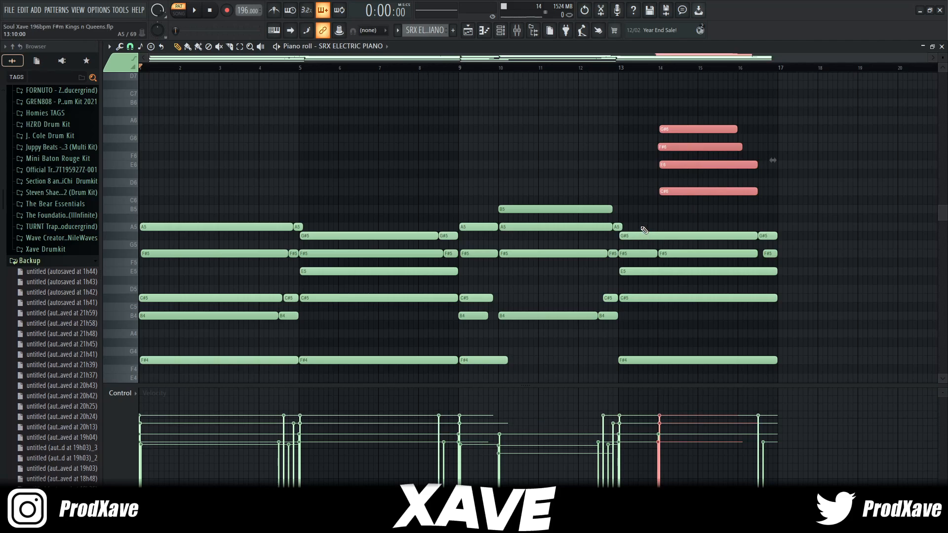
pyautogui.moveTo(620, 222); pyautogui.dragTo(671, 296)
pyautogui.hotkey('ctrl', 'Up')
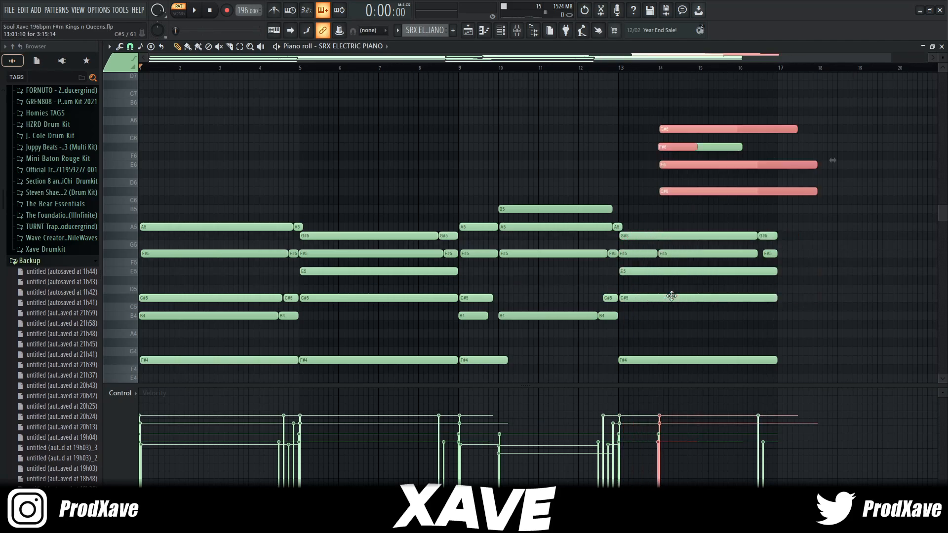
pyautogui.press('Delete')
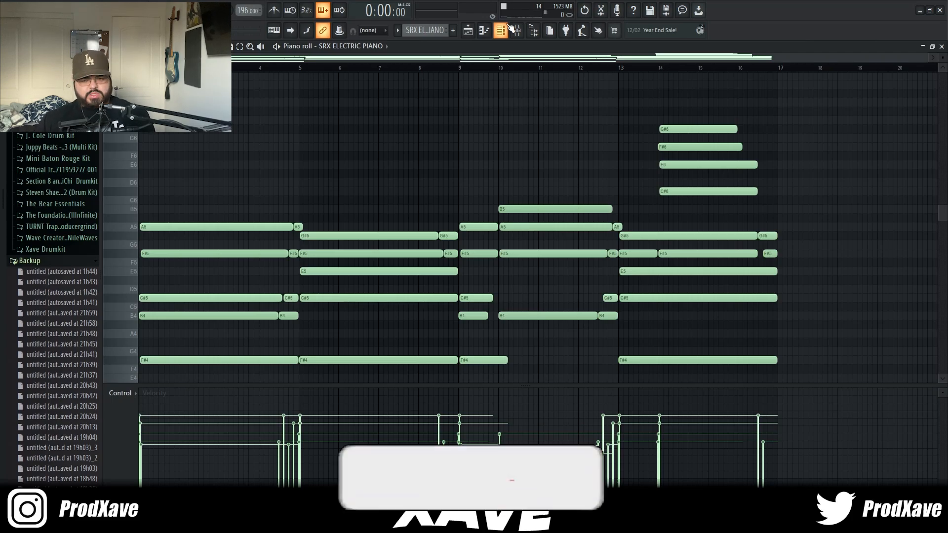
# Inspect the SRX Electric Piano mixer track's effects, including its EQ, Chorus JUN-6 and ValhallaVintageVerb.
pyautogui.click(514, 29)
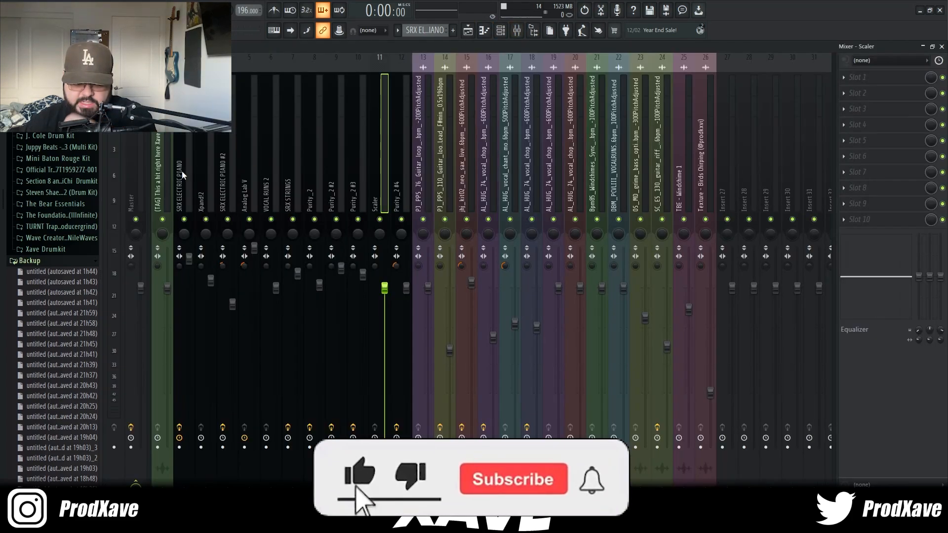
pyautogui.click(869, 79)
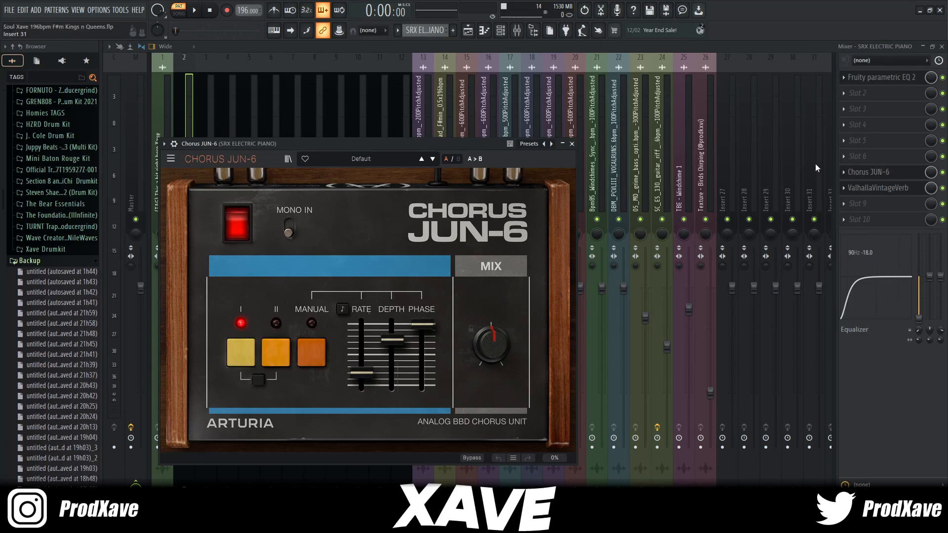
pyautogui.click(879, 188)
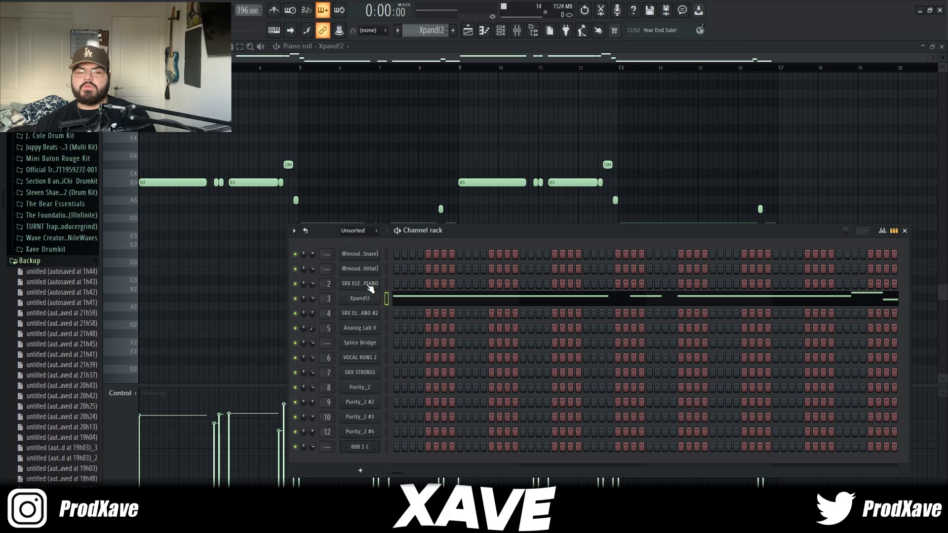
# Check the SRX Electric Piano patch and the Xpand!2 bass preset, closing each plugin and the channel rack.
pyautogui.click(369, 287)
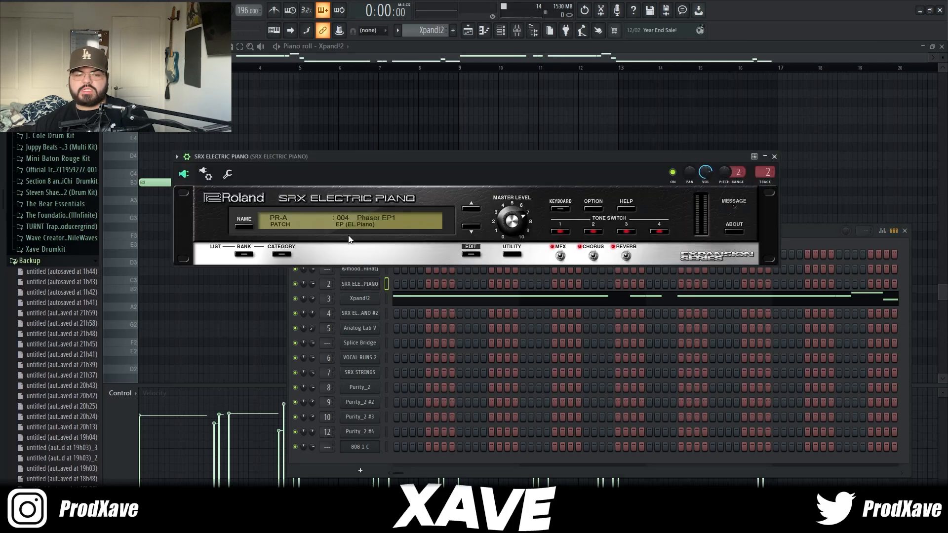
pyautogui.click(775, 157)
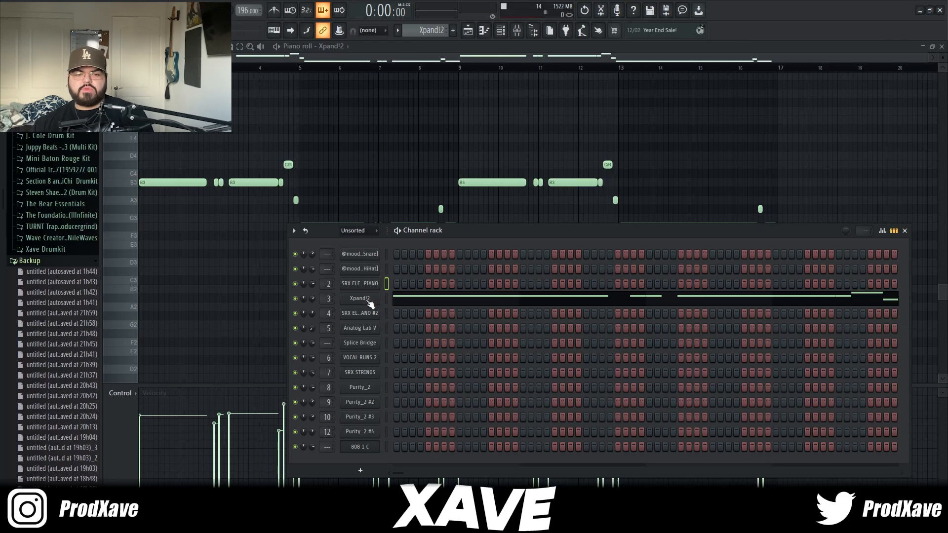
pyautogui.click(370, 301)
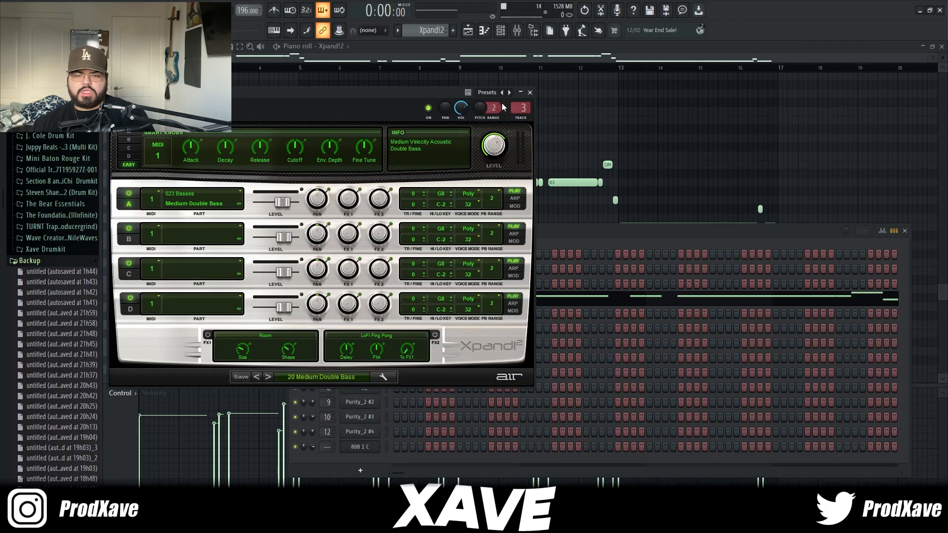
pyautogui.click(530, 93)
pyautogui.press('F6')
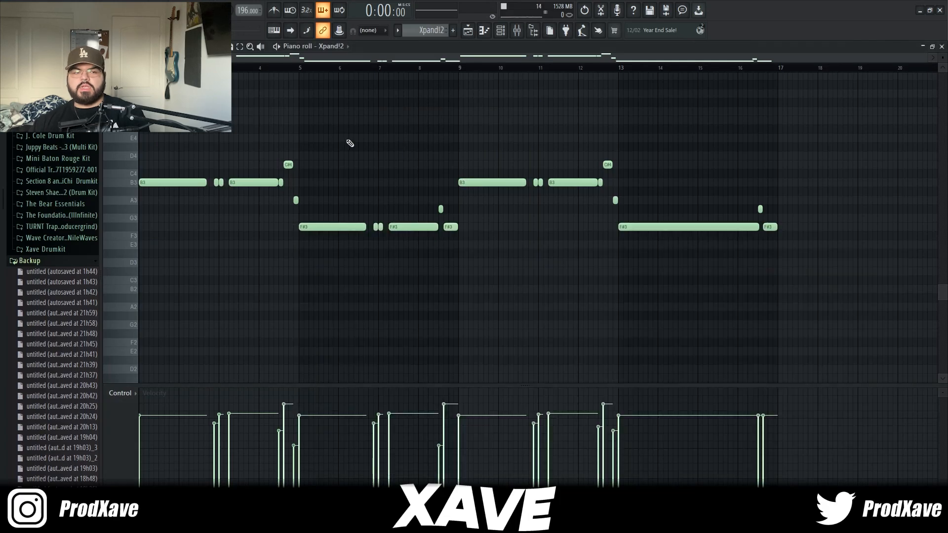
# Play the Xpand!2 bass pattern through in the piano roll.
pyautogui.scroll(-1, 336, 151)
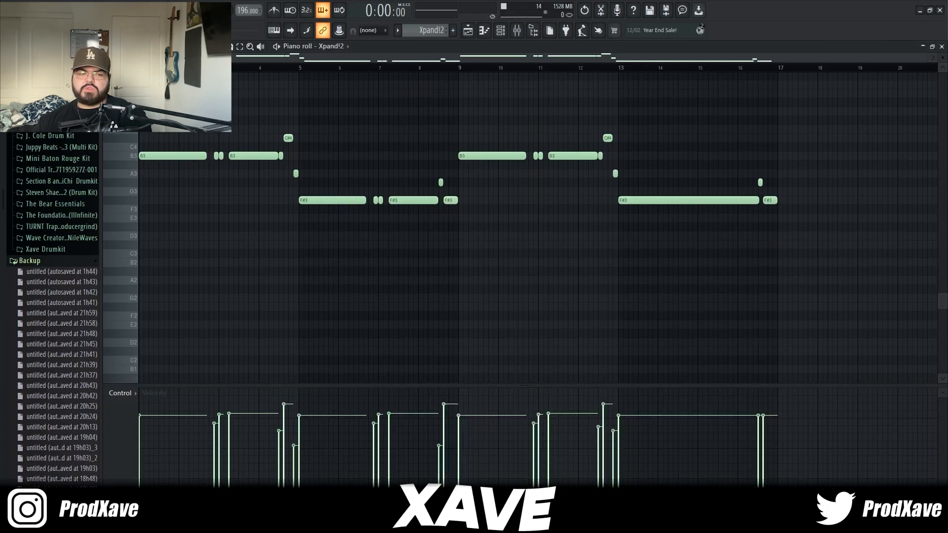
pyautogui.press('space')
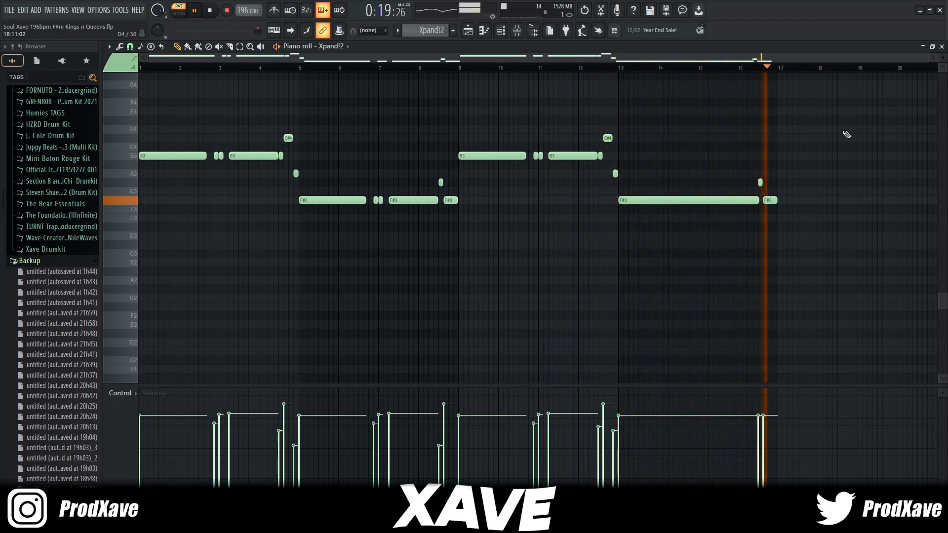
pyautogui.press('space')
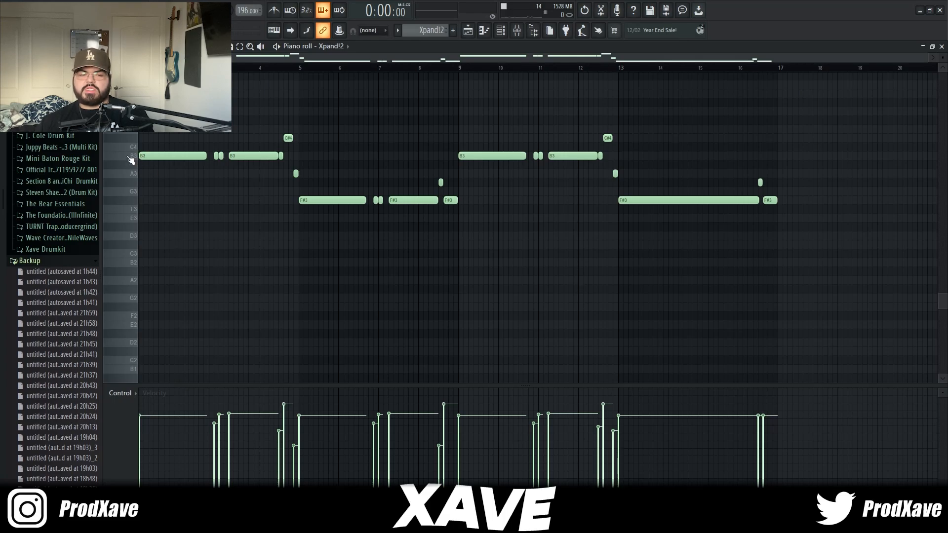
# Highlight the bass line's opening B3 note, the C#4 in bar 4 and the long F#3 at bar 5.
pyautogui.keyDown('ctrl'); pyautogui.click(151, 156); pyautogui.keyUp('ctrl')
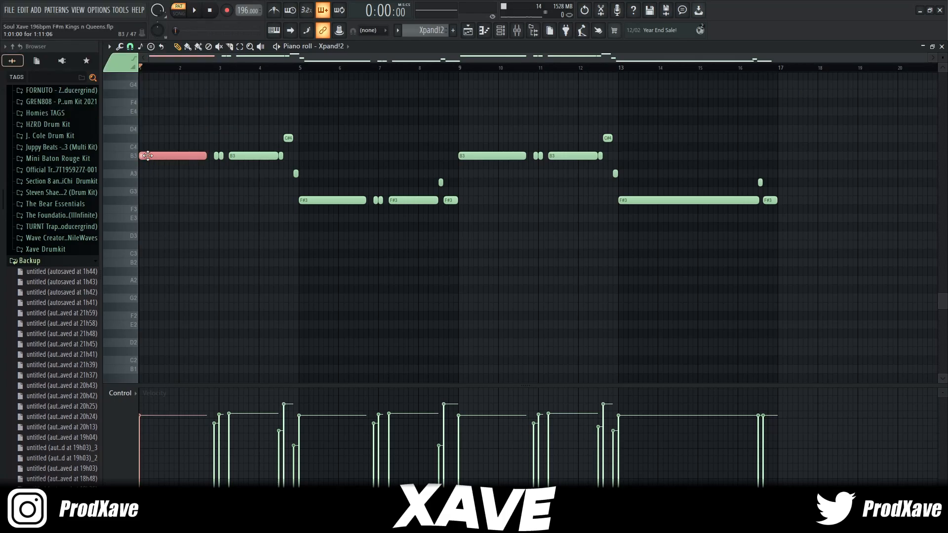
pyautogui.keyDown('ctrl'); pyautogui.click(132, 144); pyautogui.keyUp('ctrl')
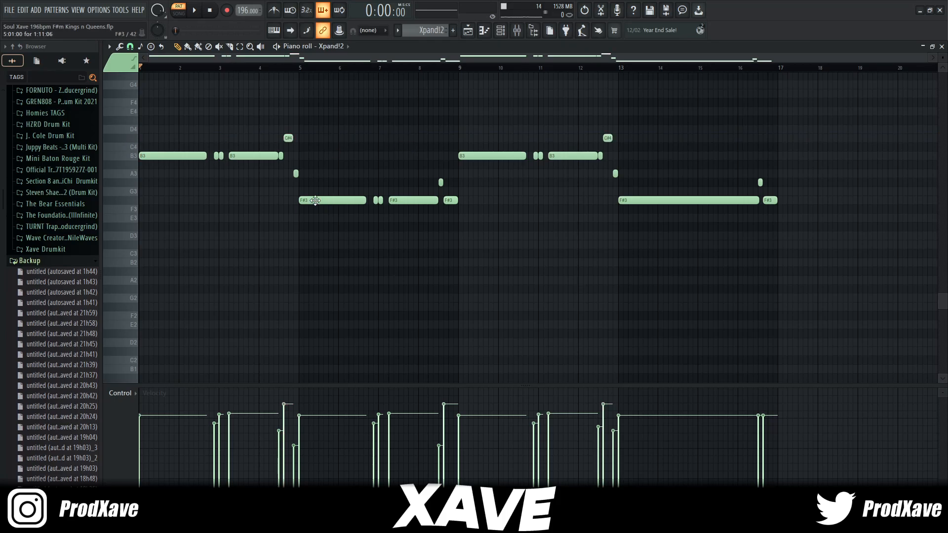
pyautogui.scroll(6, 303, 164)
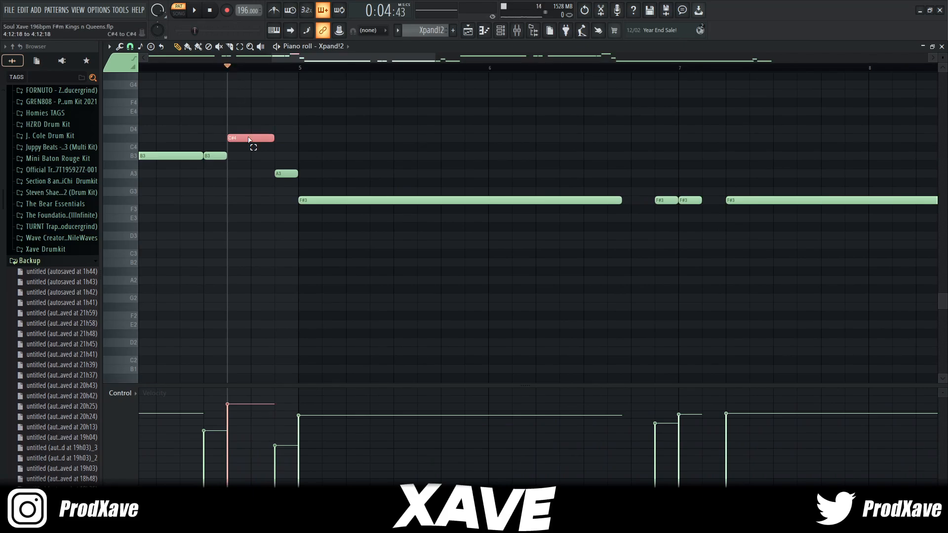
pyautogui.click(310, 201)
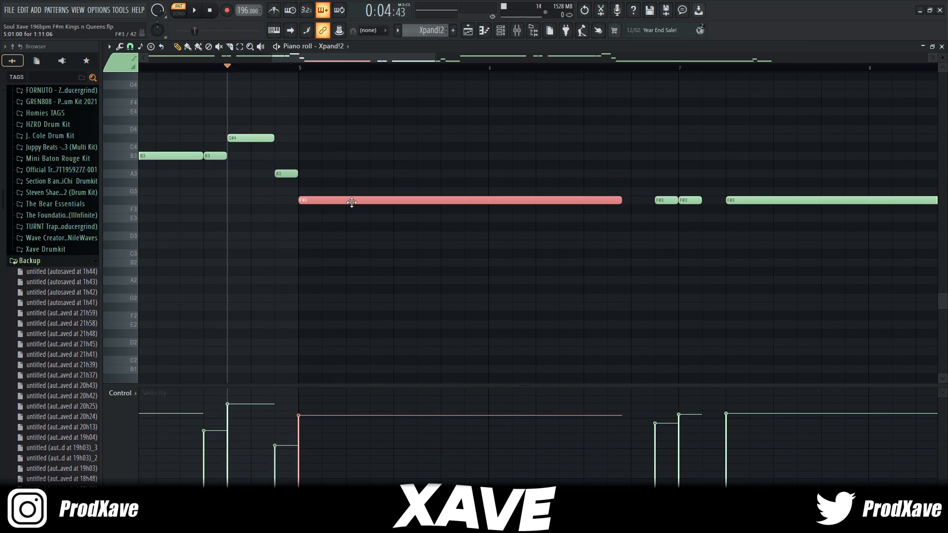
# Play the bass transition from the C#4 late in bar 4 into the F#3 at bar 5.
pyautogui.scroll(-3, 390, 171)
pyautogui.press('space')
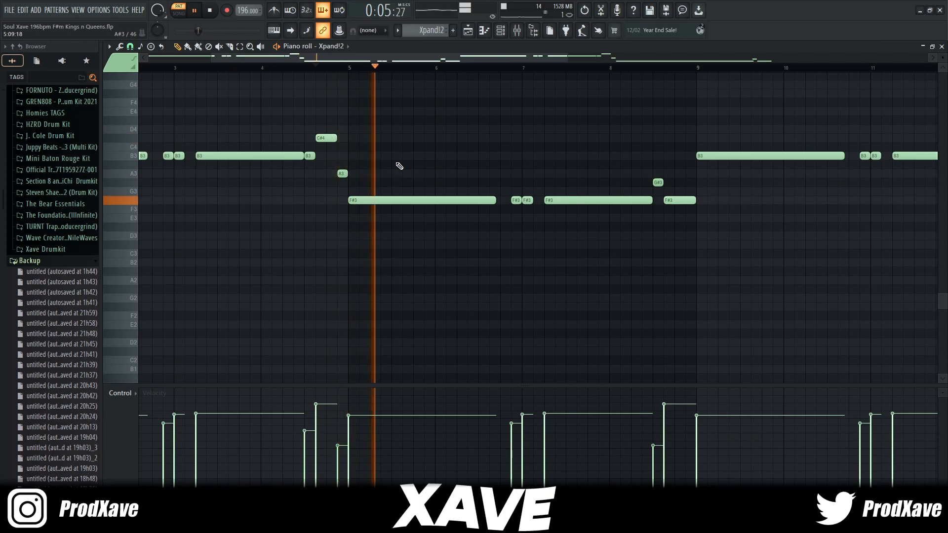
pyautogui.press('space')
pyautogui.scroll(-2, 520, 122)
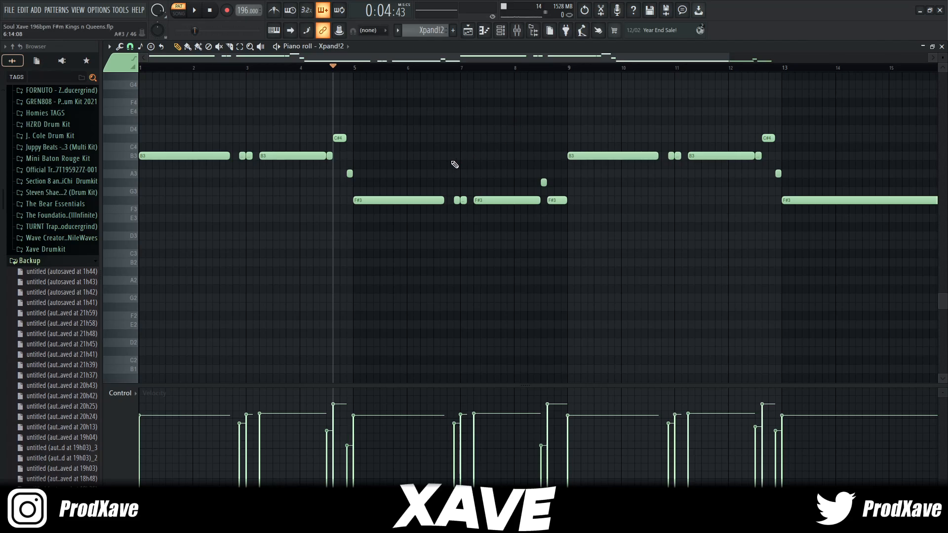
# Highlight the bass line's opening phrase across bars 1 to 8 and its repeat from bar 9.
pyautogui.scroll(-2, 394, 129)
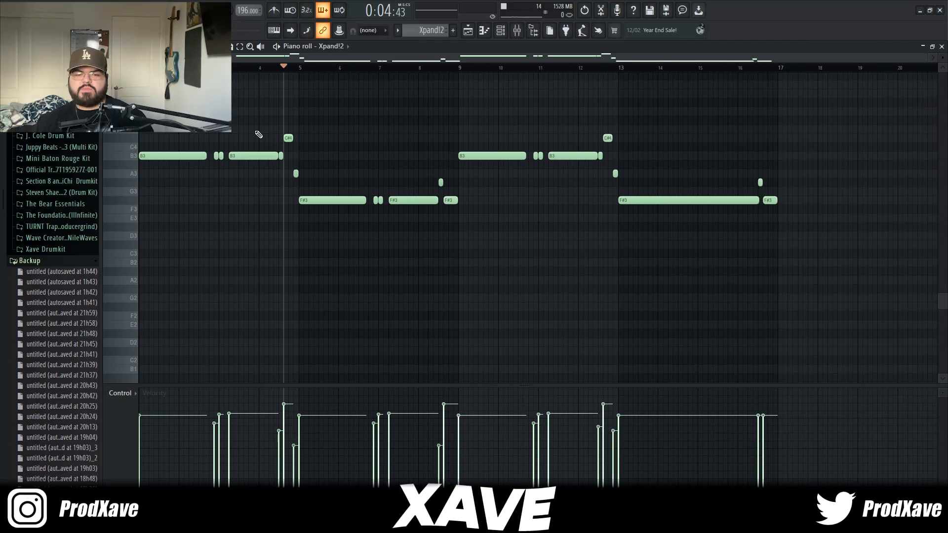
pyautogui.moveTo(197, 117); pyautogui.dragTo(437, 218)
pyautogui.moveTo(308, 126); pyautogui.dragTo(157, 182)
pyautogui.moveTo(472, 168); pyautogui.dragTo(665, 141)
pyautogui.keyDown('ctrl'); pyautogui.click(657, 155); pyautogui.keyUp('ctrl')
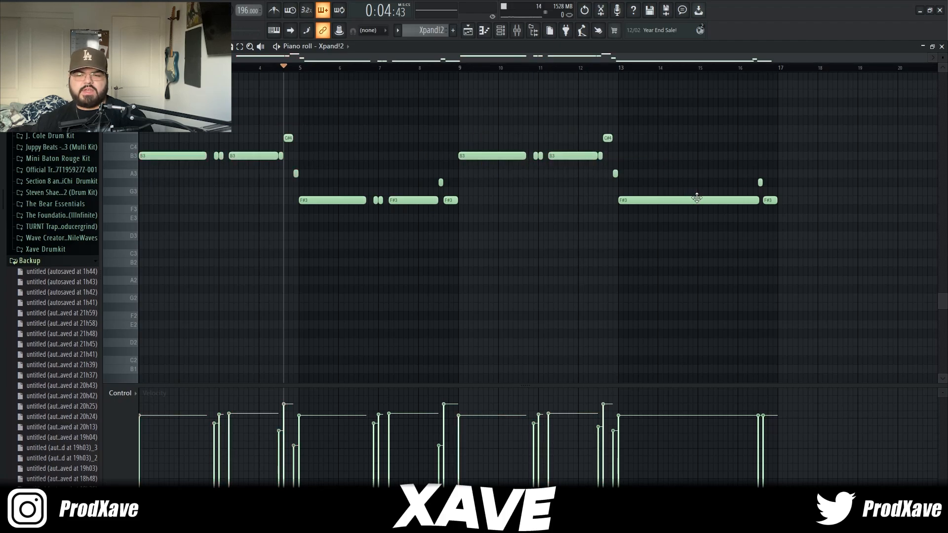
# Highlight the long F#3 at bar 13 and the short closing note pairs in bars 8 and 16, and clear the selection.
pyautogui.moveTo(677, 178); pyautogui.dragTo(766, 233)
pyautogui.keyDown('ctrl'); pyautogui.click(663, 184); pyautogui.keyUp('ctrl')
pyautogui.moveTo(642, 169); pyautogui.dragTo(702, 237)
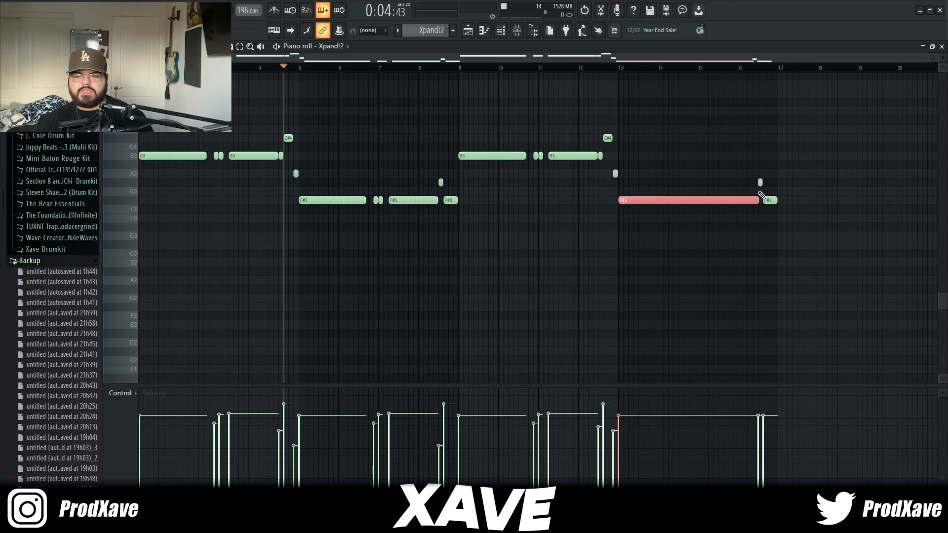
pyautogui.moveTo(437, 177); pyautogui.dragTo(460, 206)
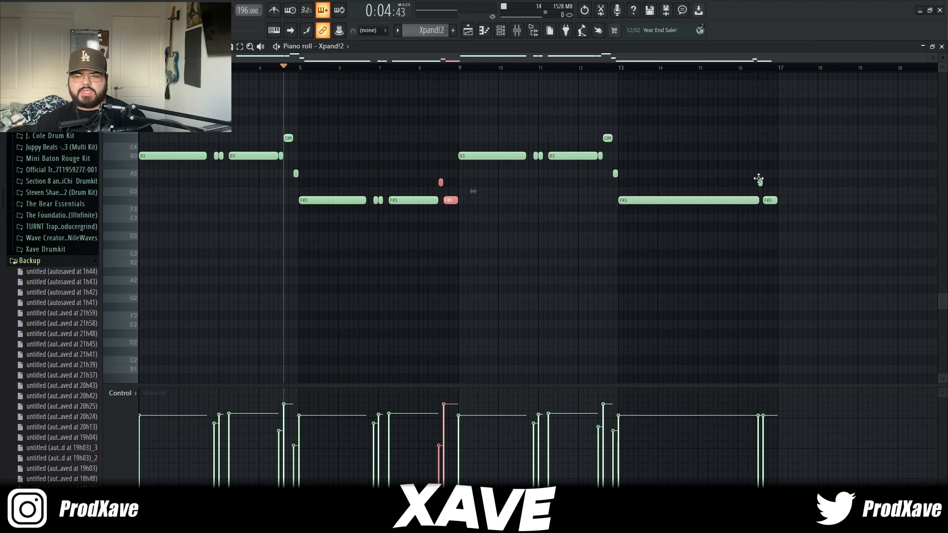
pyautogui.moveTo(759, 179); pyautogui.dragTo(798, 212)
pyautogui.keyDown('ctrl'); pyautogui.click(803, 244); pyautogui.keyUp('ctrl')
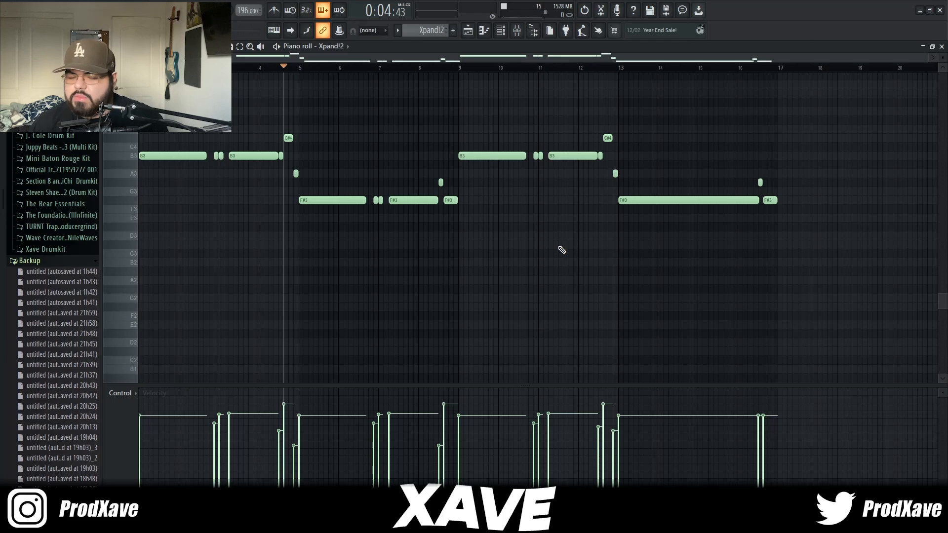
# Check the Xpand!2 mixer track for effects, and view the SRX Electric Piano #2 patch from the channel rack.
pyautogui.click(483, 30)
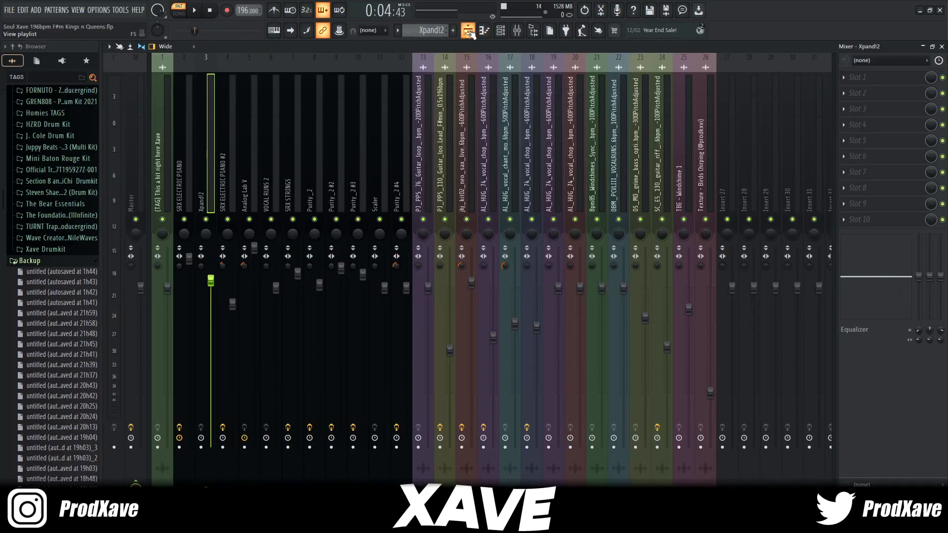
pyautogui.click(468, 31)
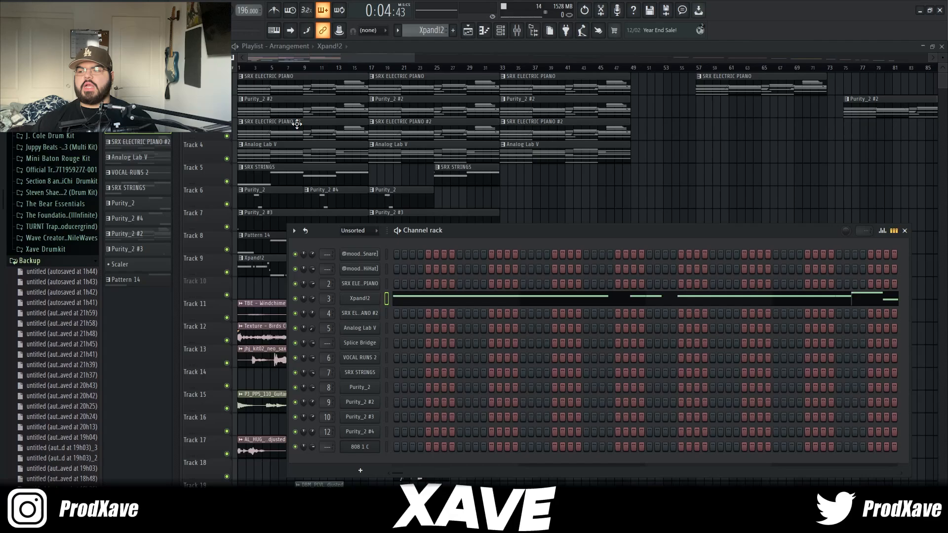
pyautogui.click(358, 314)
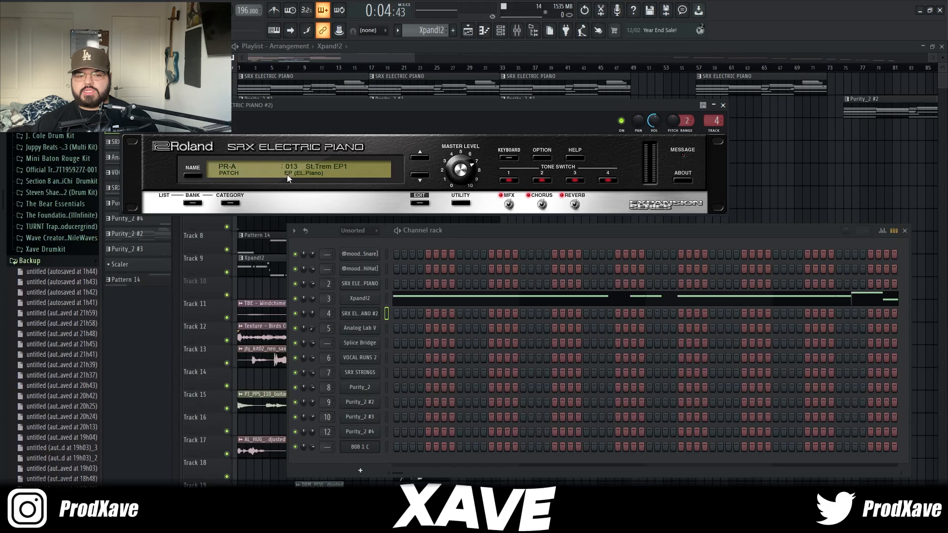
pyautogui.click(723, 105)
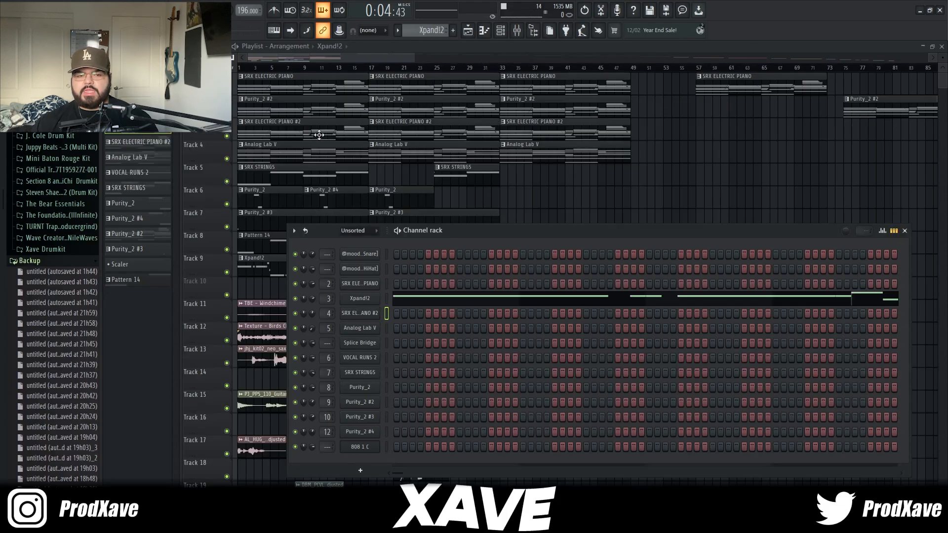
# Play the SRX Electric Piano #2 pattern through in the piano roll and return to the playlist.
pyautogui.click(292, 82)
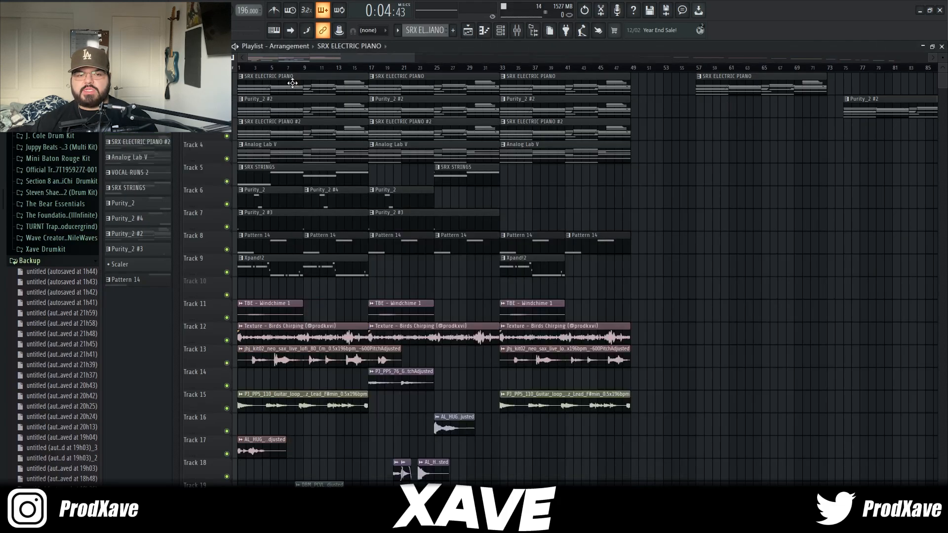
pyautogui.click(303, 131)
pyautogui.doubleClick(304, 129)
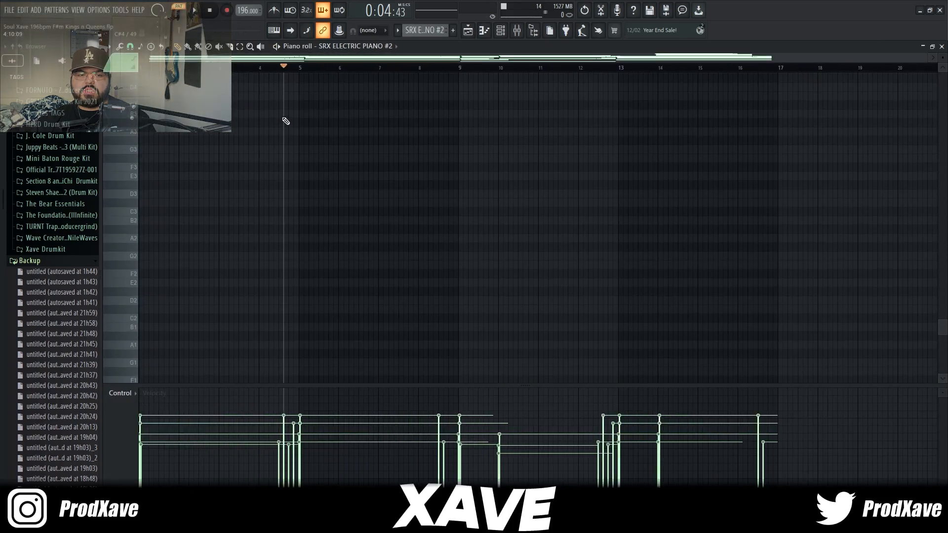
pyautogui.press('space')
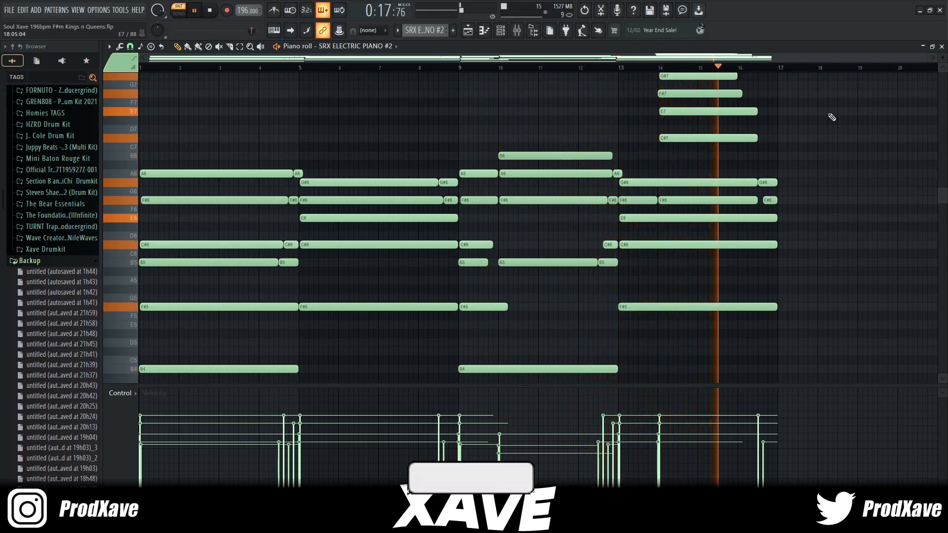
pyautogui.press('space')
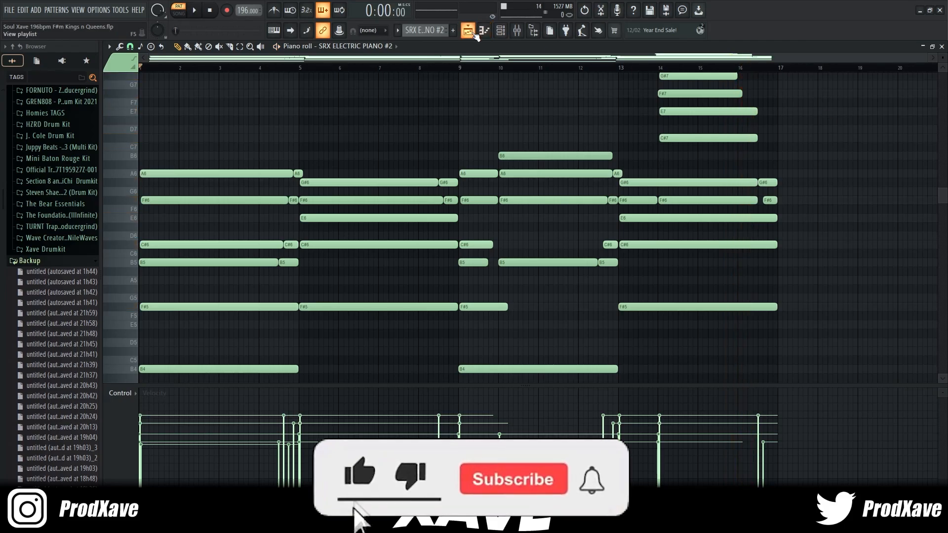
pyautogui.press('F5')
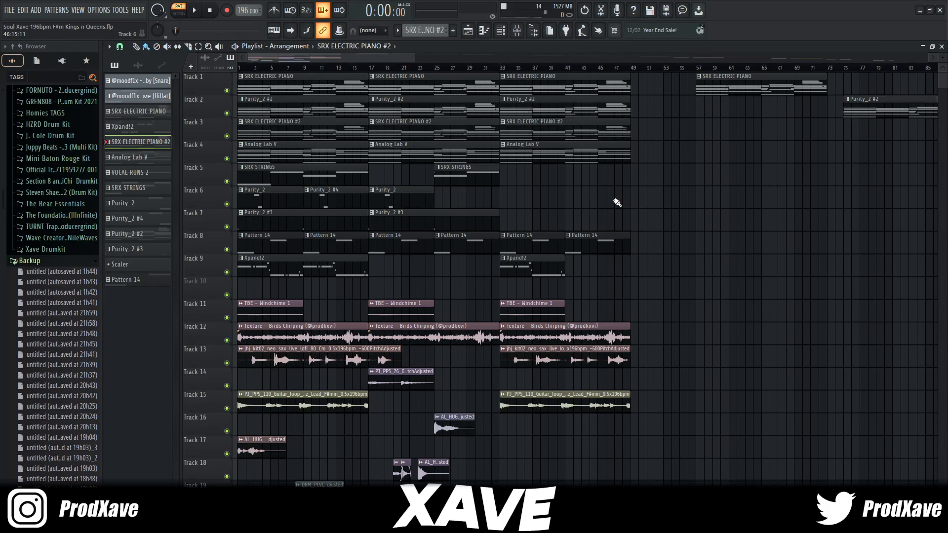
# Inspect the Fruity parametric EQ 2 and the built-in equalizer on the SRX Electric Piano #2 mixer track.
pyautogui.press('F9')
pyautogui.click(877, 82)
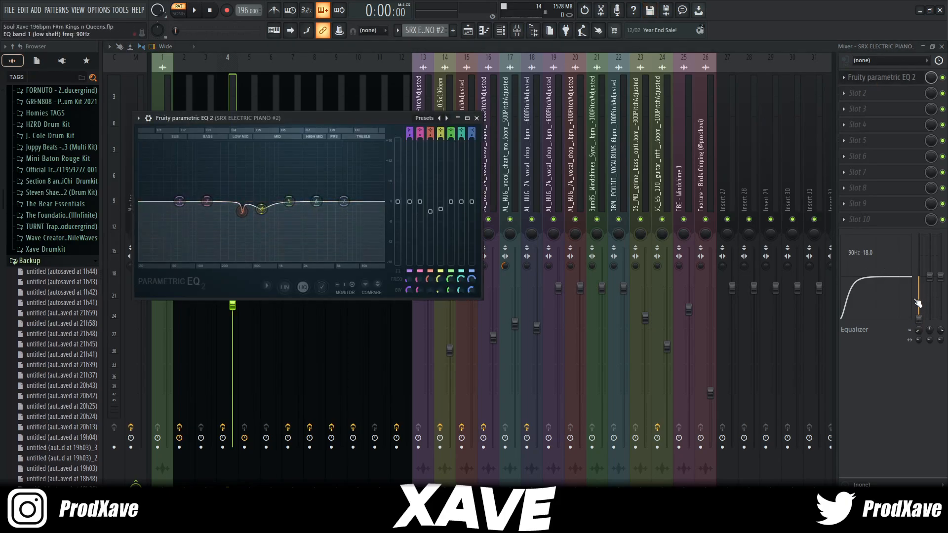
pyautogui.press('Escape')
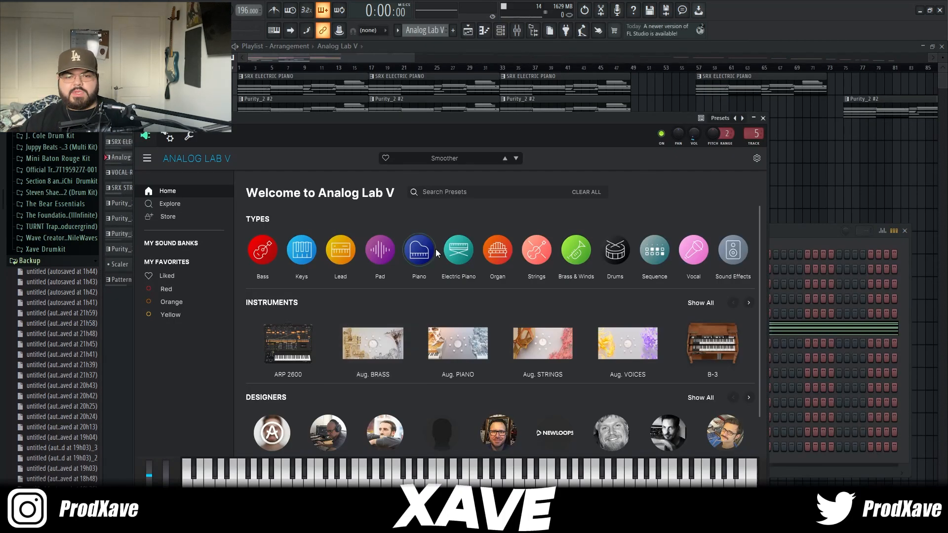
# Close the Analog Lab V plugin and play its chord pattern through in the piano roll.
pyautogui.click(763, 118)
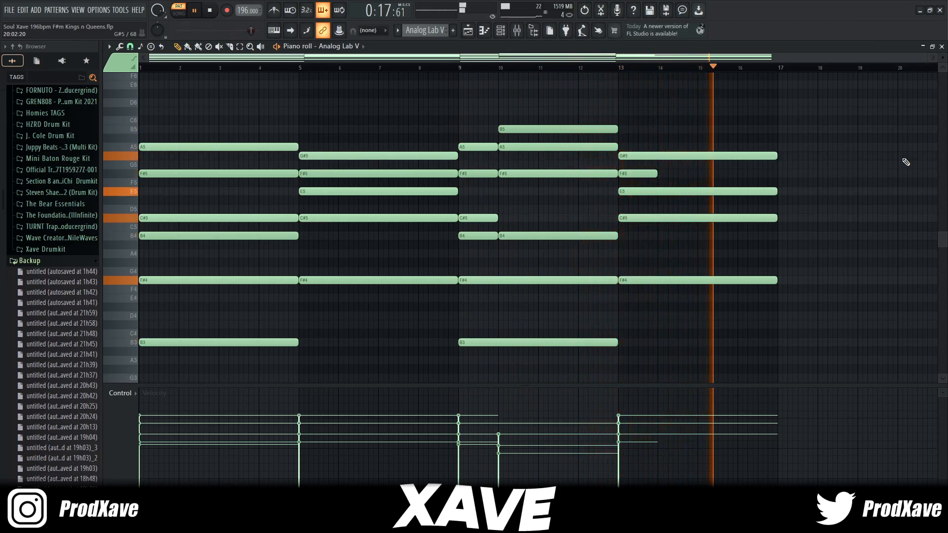
pyautogui.press('space')
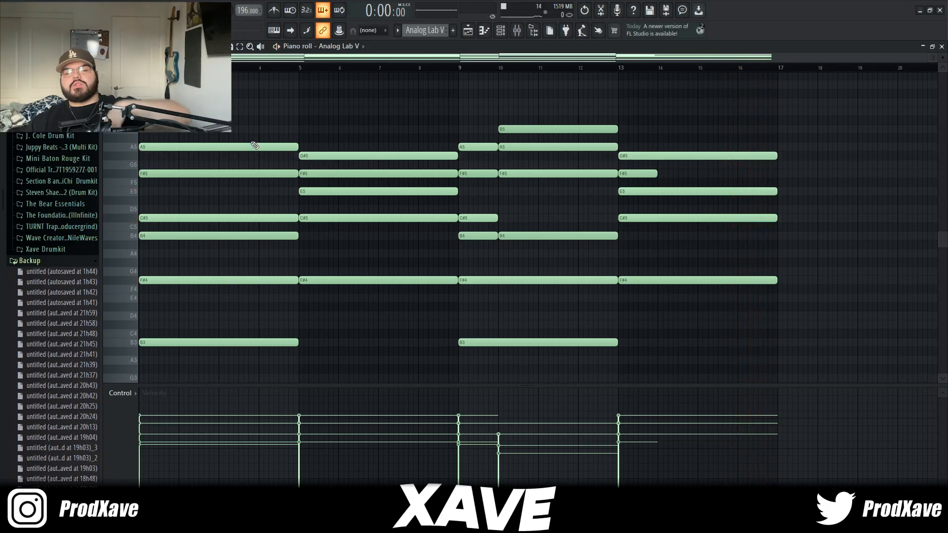
pyautogui.press('F7')
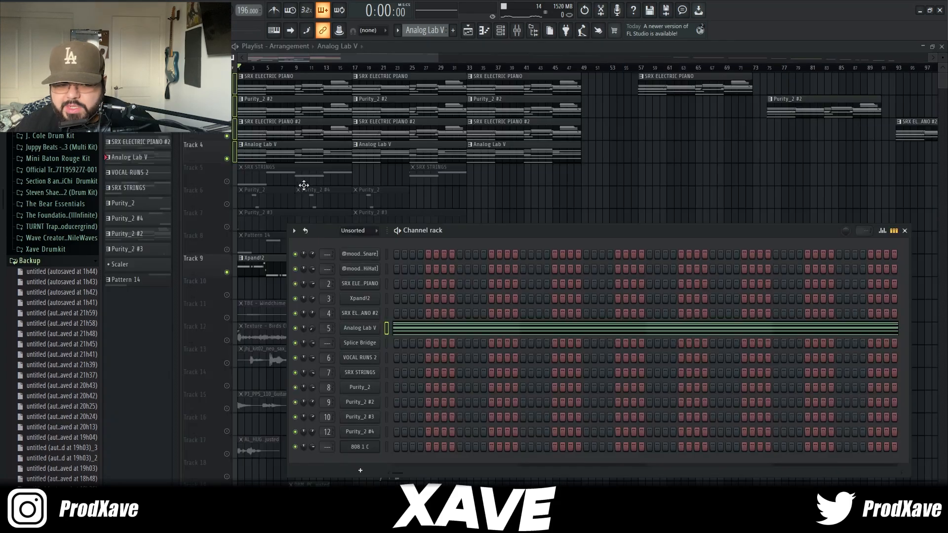
# Unmute Track 5 in the playlist and check the SRX Strings patch from the channel rack.
pyautogui.click(226, 182)
pyautogui.press('F6')
pyautogui.click(500, 31)
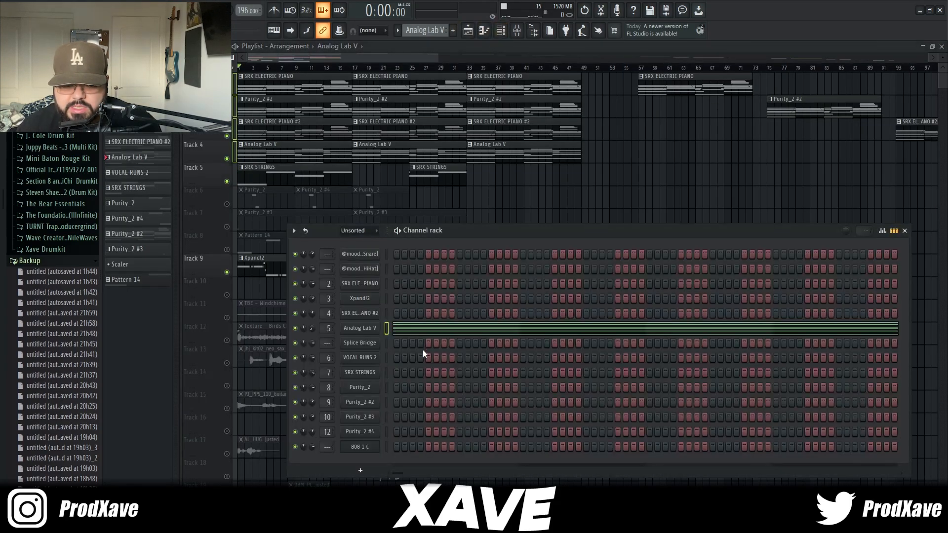
pyautogui.click(360, 373)
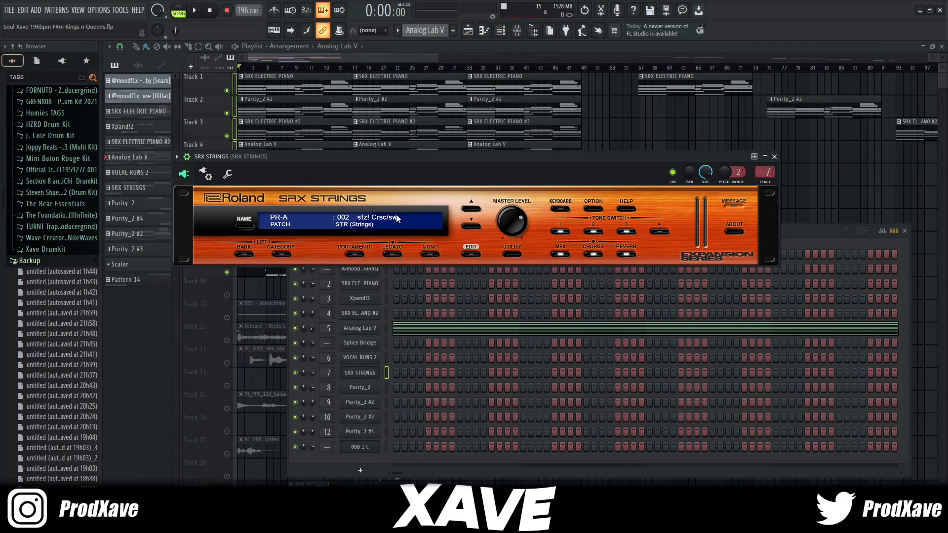
pyautogui.click(775, 158)
# Play the SRX Strings pattern through in the piano roll.
pyautogui.press('F7')
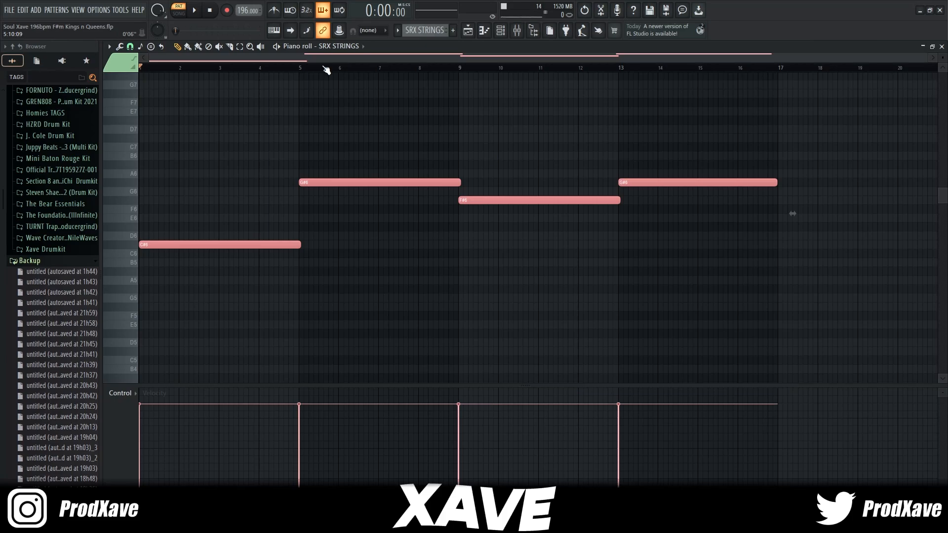
pyautogui.press('space')
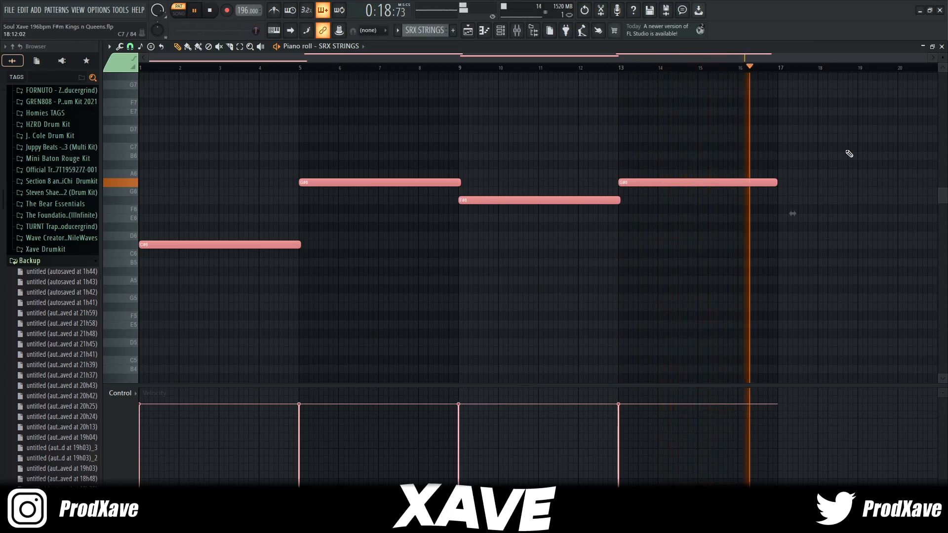
pyautogui.press('space')
# Inspect the Fruity parametric EQ 2 and ValhallaVintageVerb effects on the SRX Strings mixer track.
pyautogui.press('F9')
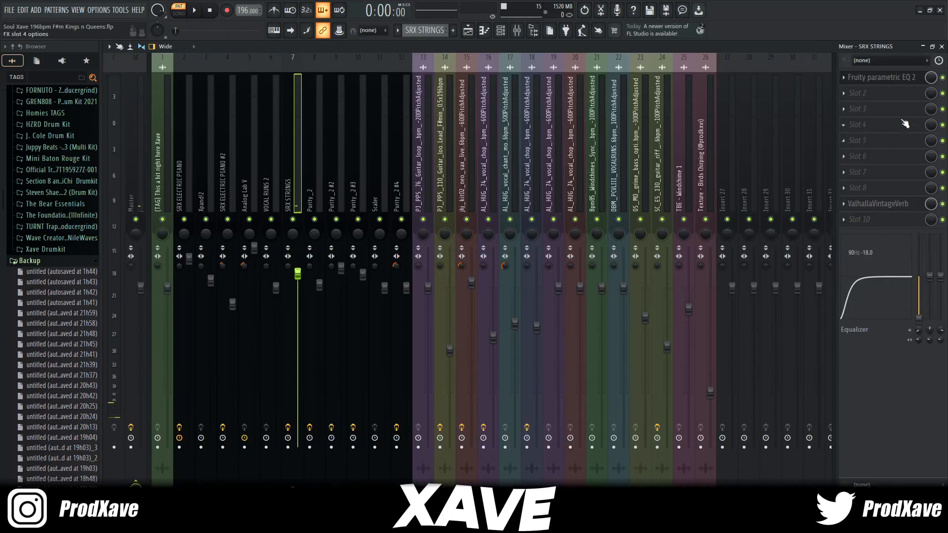
pyautogui.click(884, 83)
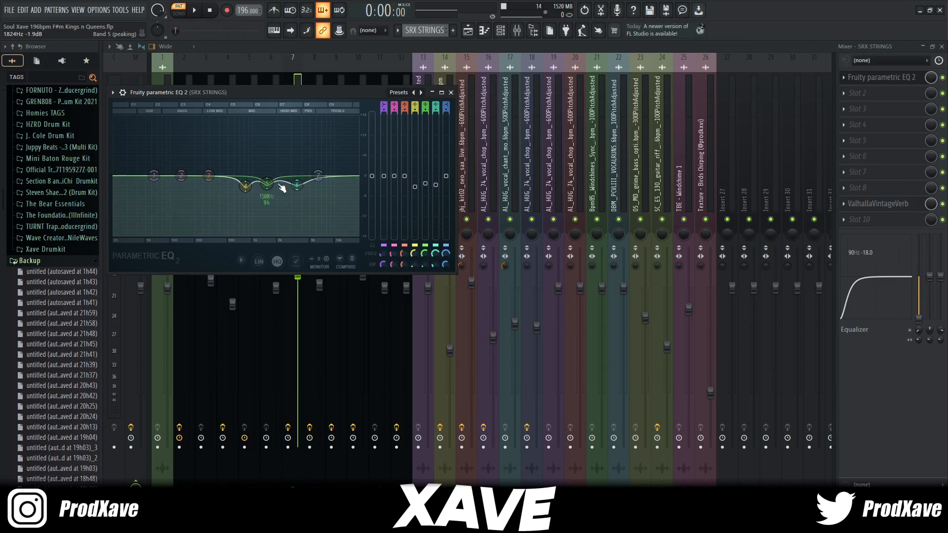
pyautogui.click(904, 203)
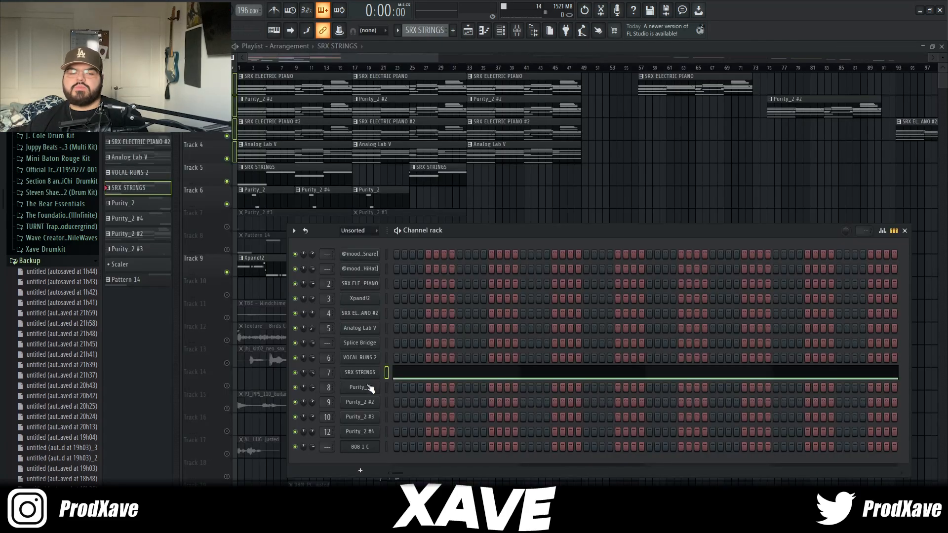
# Check the Purity_2 lead synth preset, and solo Track 6 in the playlist.
pyautogui.click(369, 387)
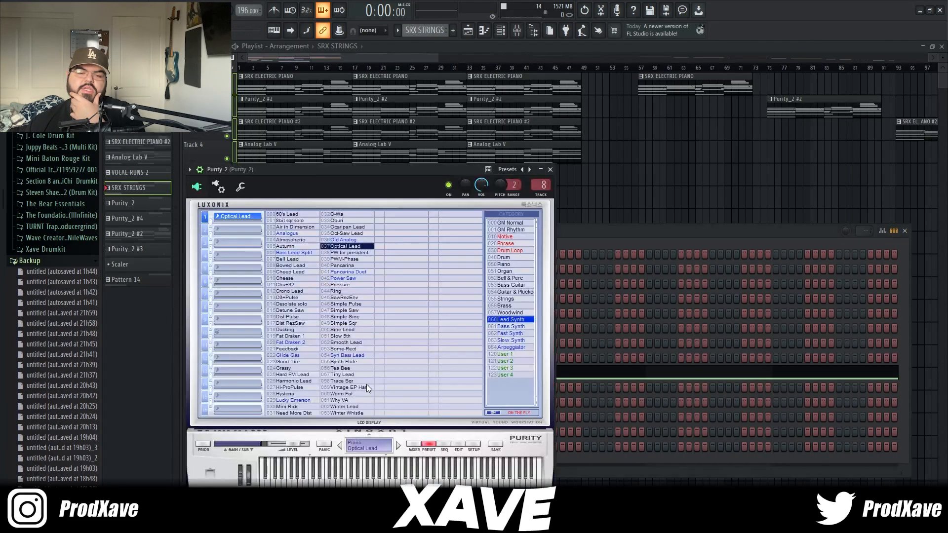
pyautogui.click(549, 170)
pyautogui.click(253, 68)
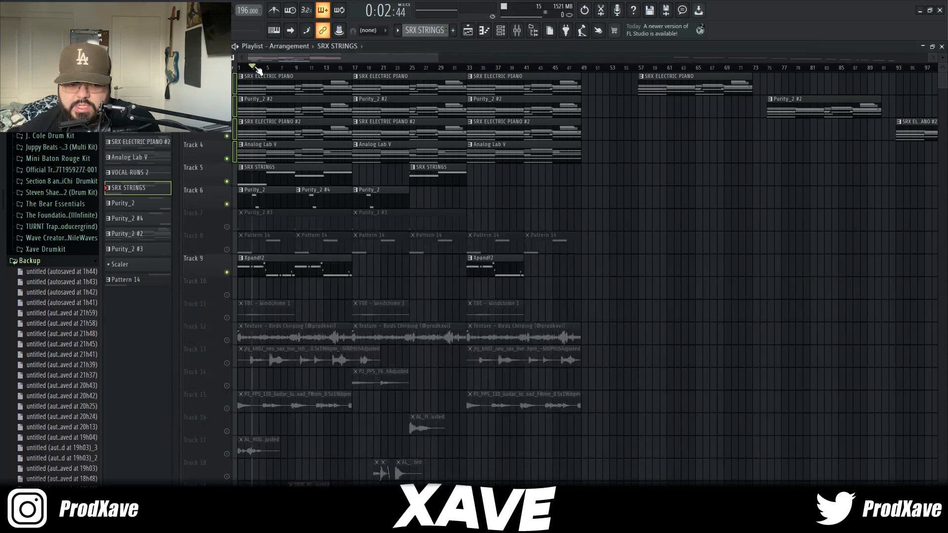
pyautogui.scroll(2, 256, 71)
pyautogui.moveTo(256, 59); pyautogui.dragTo(246, 58)
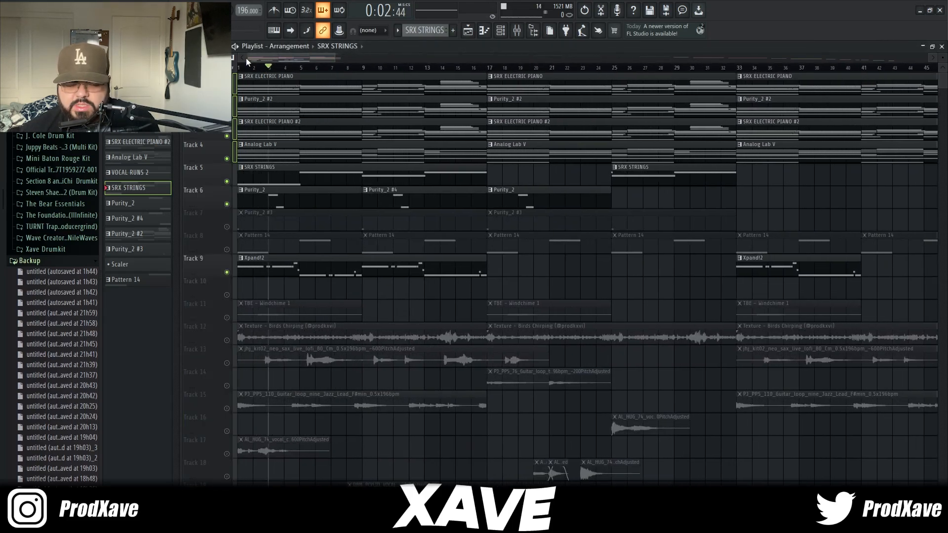
pyautogui.rightClick(228, 204)
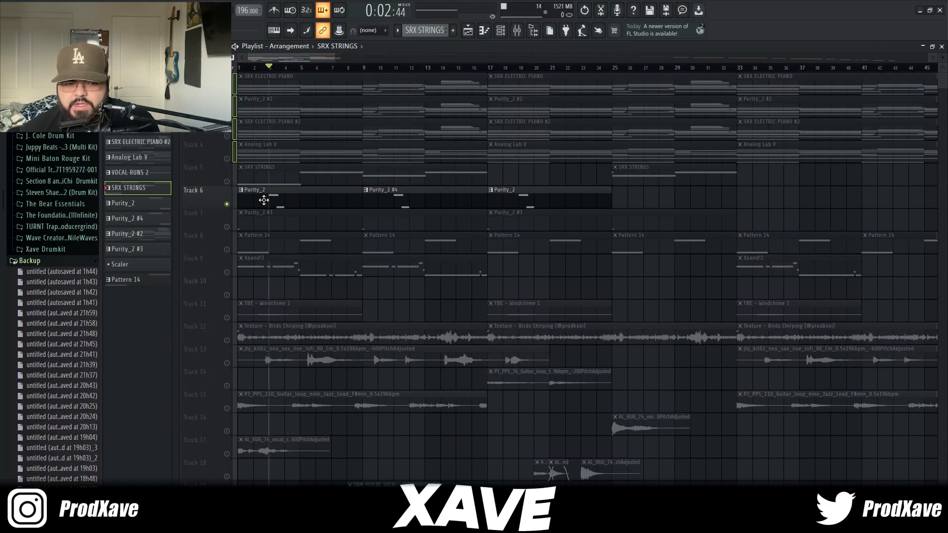
# Play the Purity_2 pattern in the piano roll, and open the Purity_2 #4 pattern from Track 6.
pyautogui.doubleClick(264, 200)
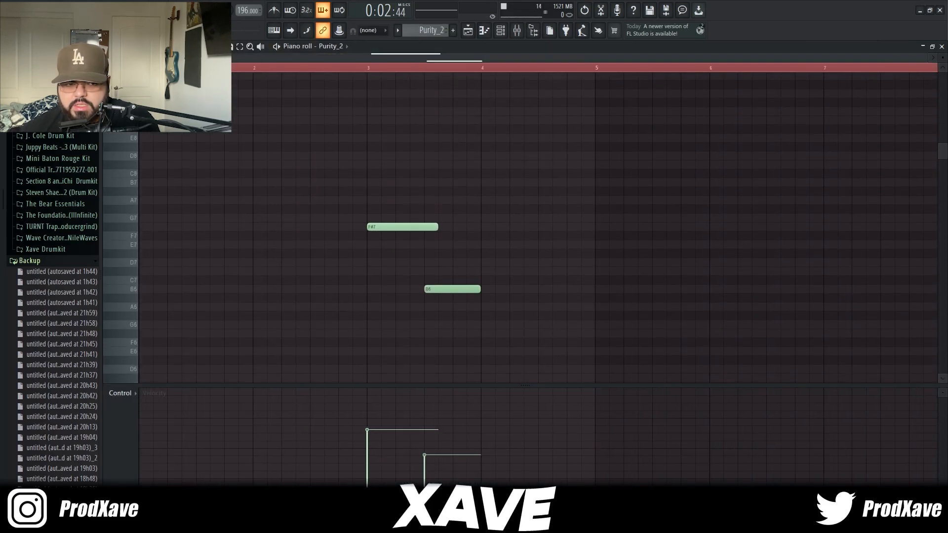
pyautogui.press('space')
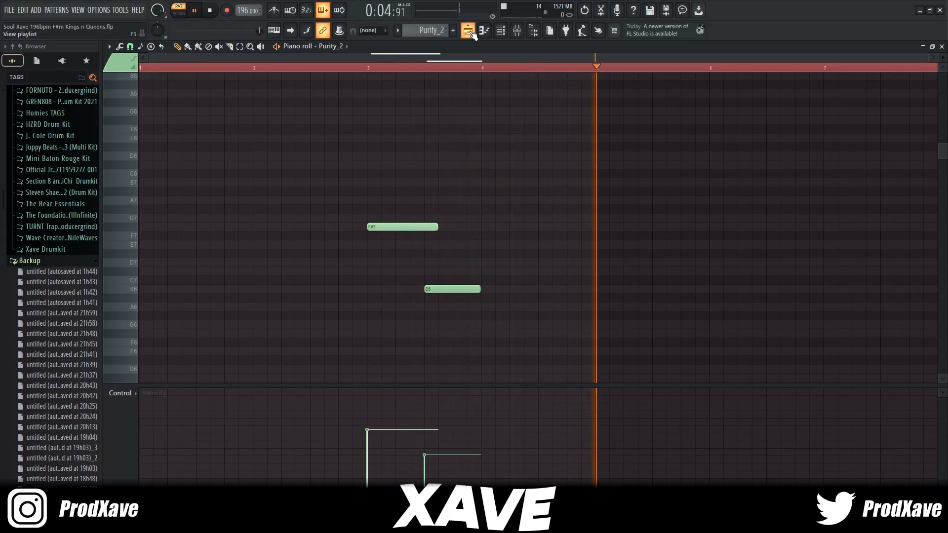
pyautogui.press('F5')
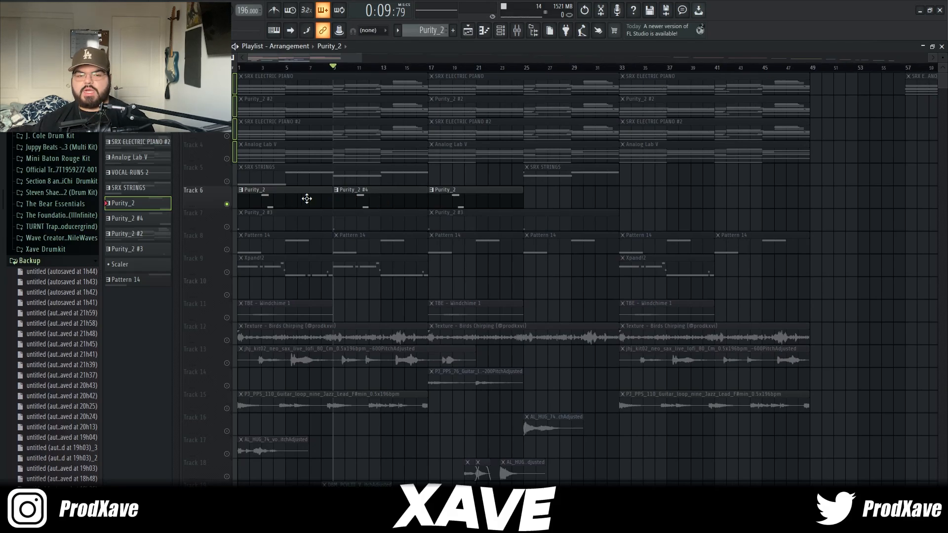
pyautogui.doubleClick(397, 200)
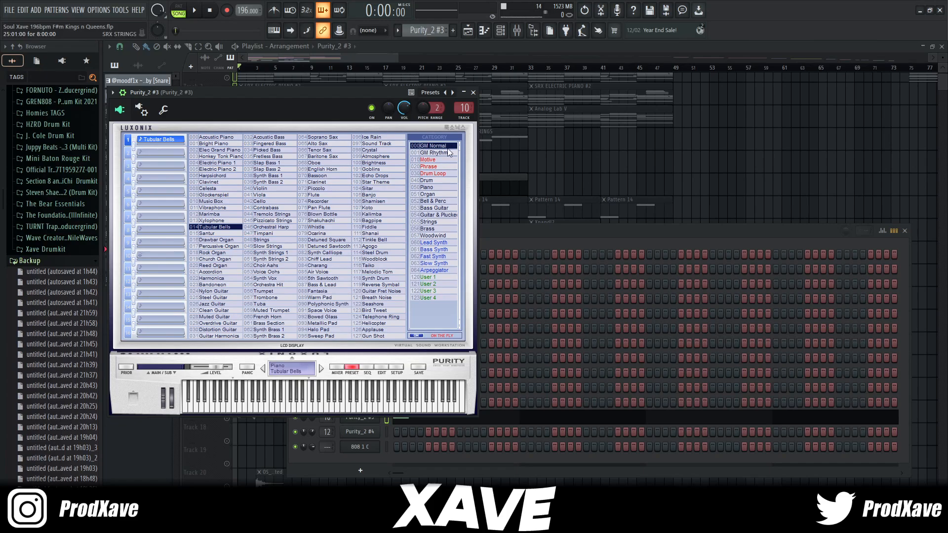
# Close the Purity_2 #3 plugin after viewing its preset, and open its pattern in the piano roll.
pyautogui.click(366, 421)
pyautogui.click(366, 420)
pyautogui.click(475, 93)
pyautogui.click(418, 418)
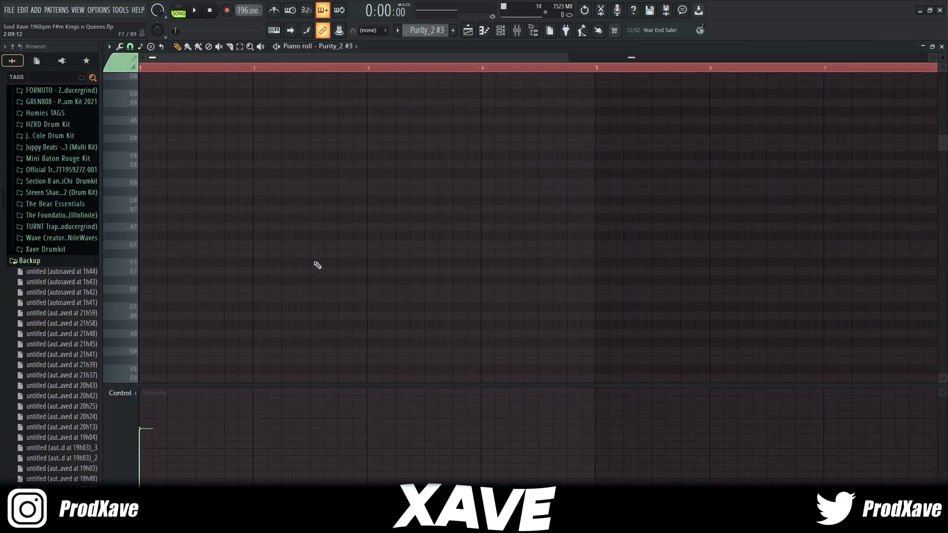
# Play the Purity_2 #3 pattern in the piano roll, and open Fruity delay 2 on its mixer track.
pyautogui.scroll(-3, 317, 264)
pyautogui.press('space')
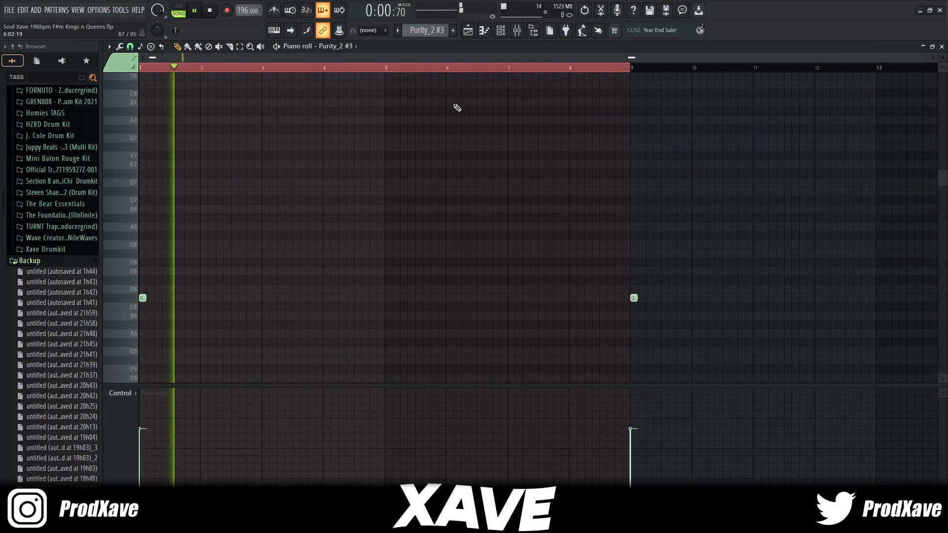
pyautogui.click(514, 31)
pyautogui.press('space')
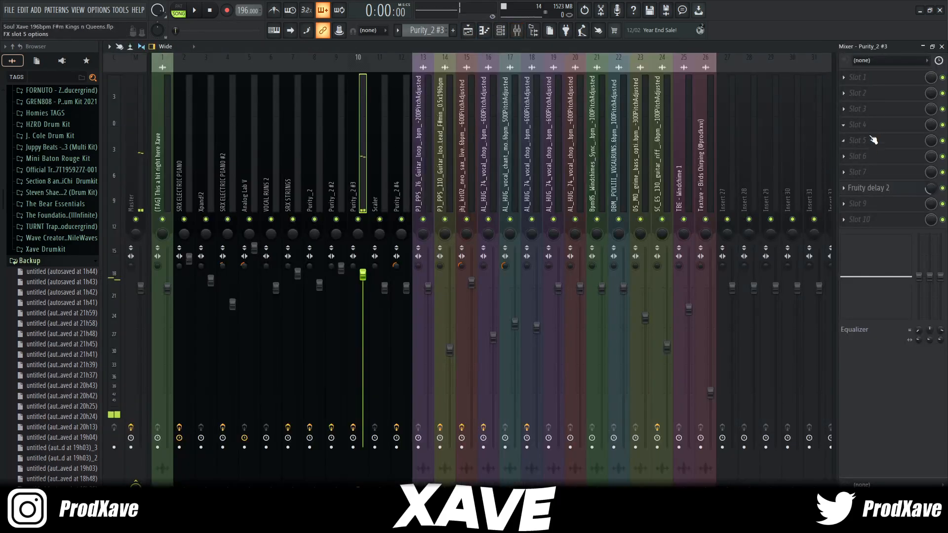
pyautogui.click(874, 191)
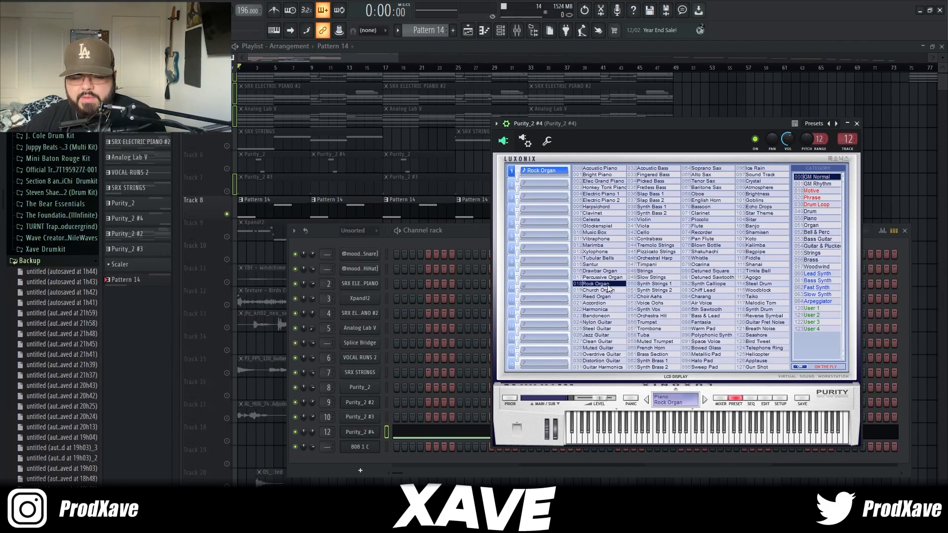
# Play Pattern 14 in the piano roll, and inspect Fruity parametric EQ 2 and ShaperBox 2 on the Purity_2 #4 mixer track.
pyautogui.press('F7')
pyautogui.press('space')
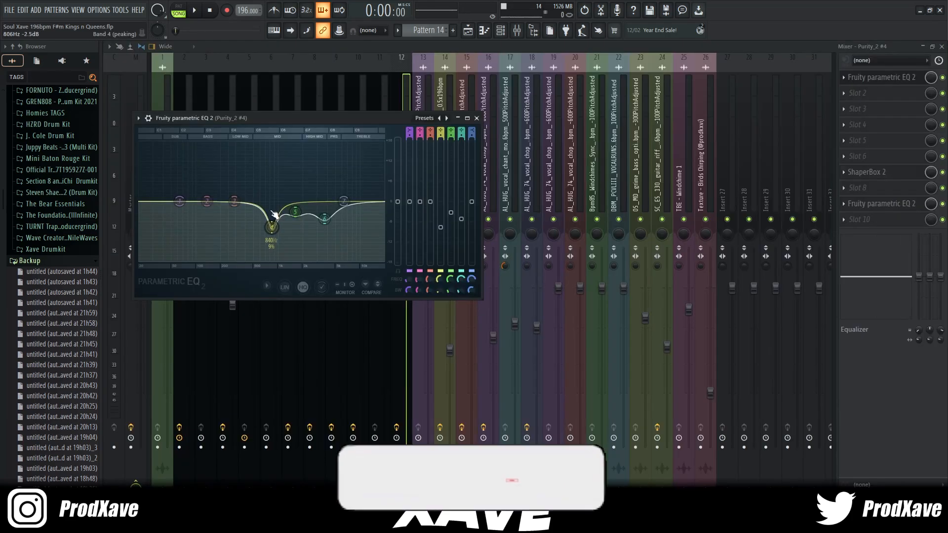
pyautogui.moveTo(271, 239)
pyautogui.mouseDown()
pyautogui.moveTo(262, 250)
pyautogui.moveTo(307, 226)
pyautogui.moveTo(260, 240)
pyautogui.mouseUp()
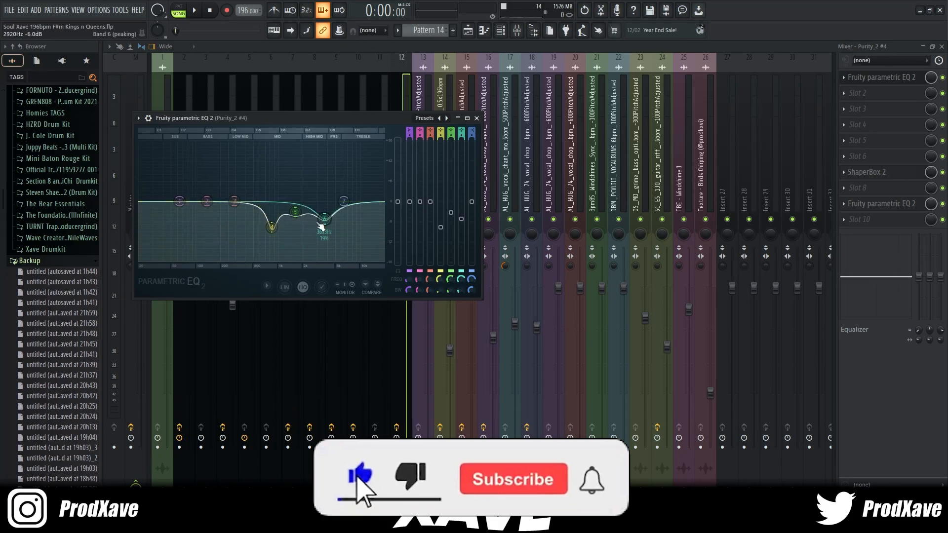
pyautogui.click(872, 172)
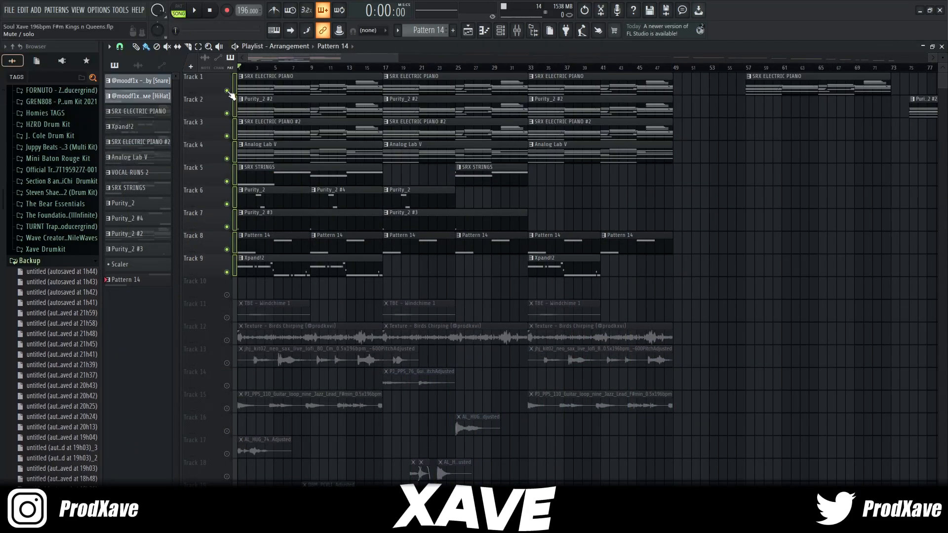
# Play Tracks 1 to 9 together from the start, and solo the windchime on Track 11.
pyautogui.press('space')
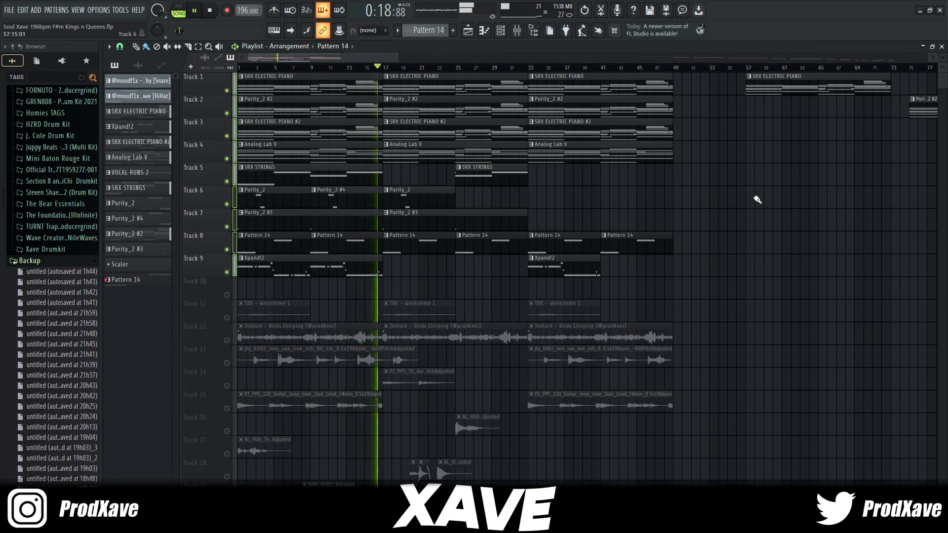
pyautogui.press('space')
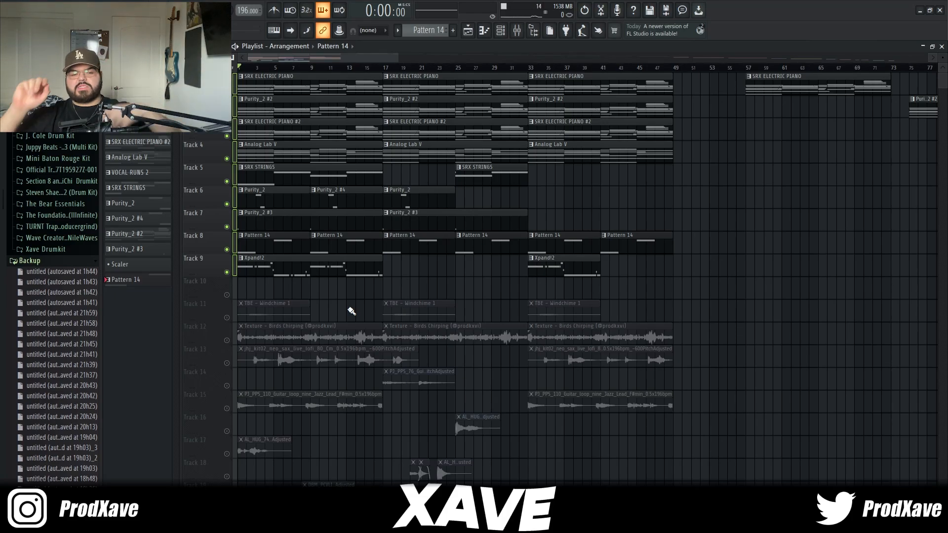
pyautogui.click(226, 318)
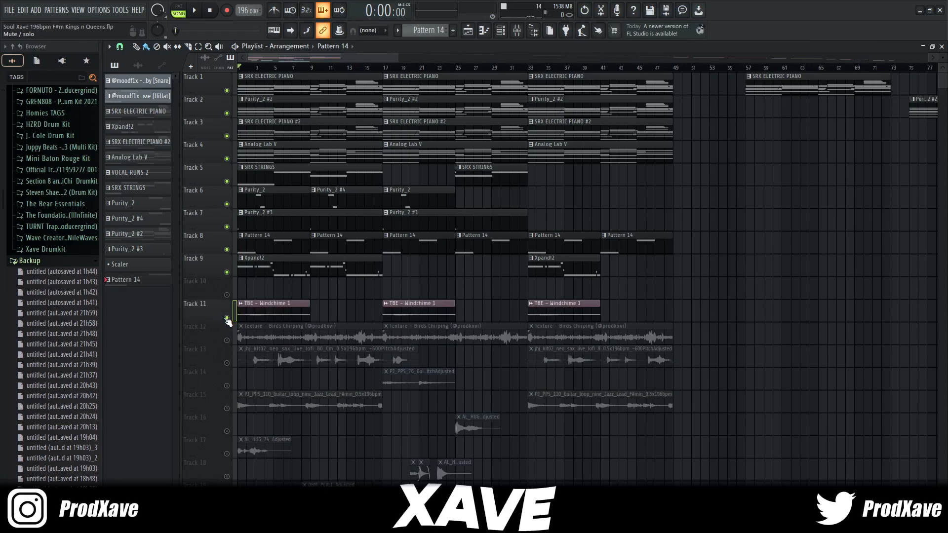
pyautogui.rightClick(227, 318)
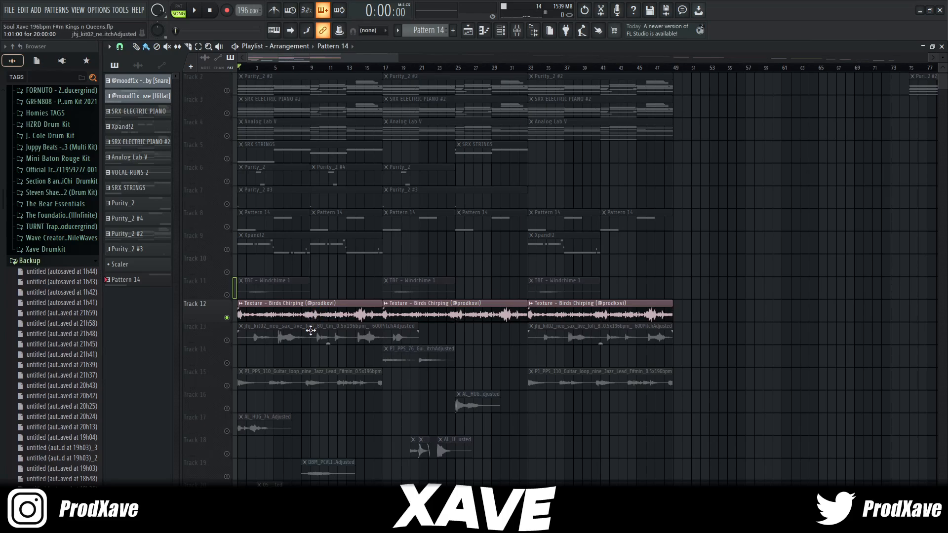
# Inspect the pitch and time-stretching settings of the Texture - Birds Chirping clip on Track 12.
pyautogui.doubleClick(240, 313)
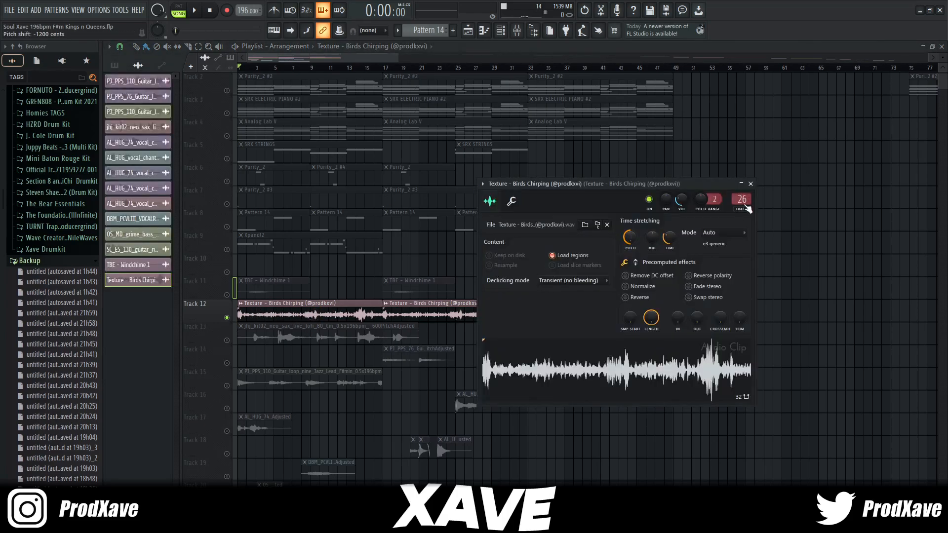
pyautogui.click(751, 184)
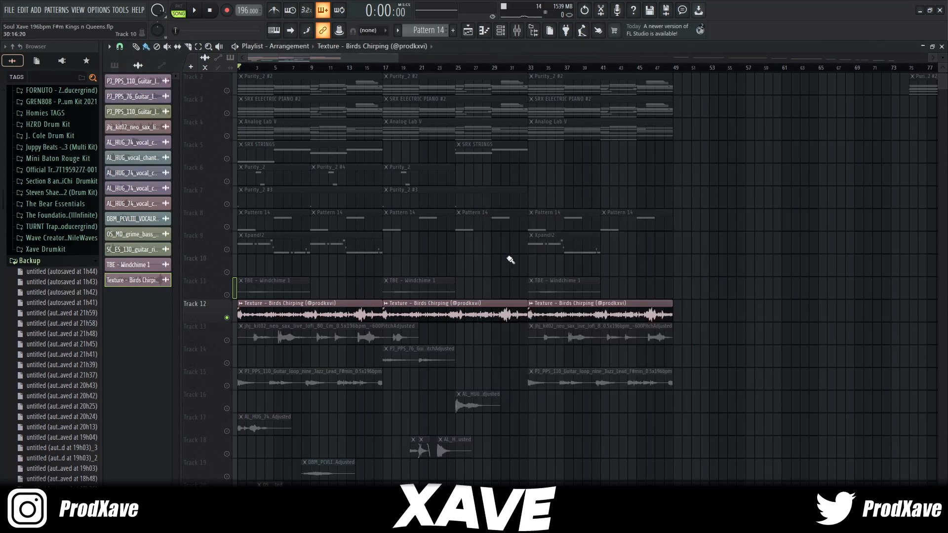
pyautogui.doubleClick(319, 303)
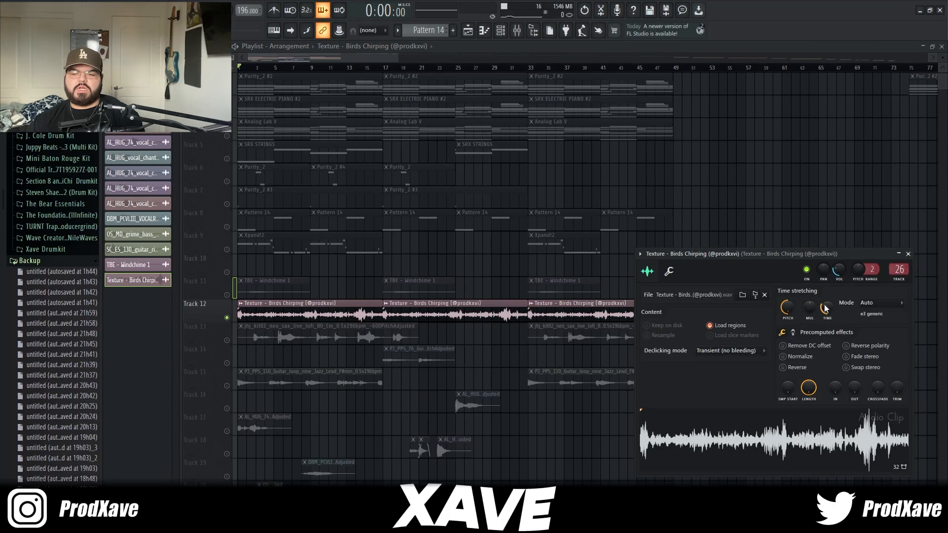
pyautogui.moveTo(820, 304); pyautogui.dragTo(820, 293)
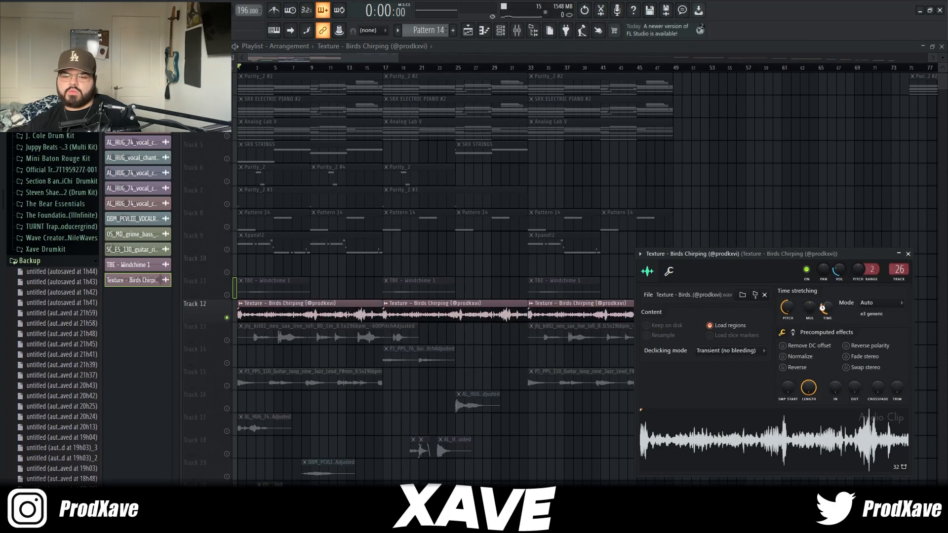
pyautogui.click(907, 254)
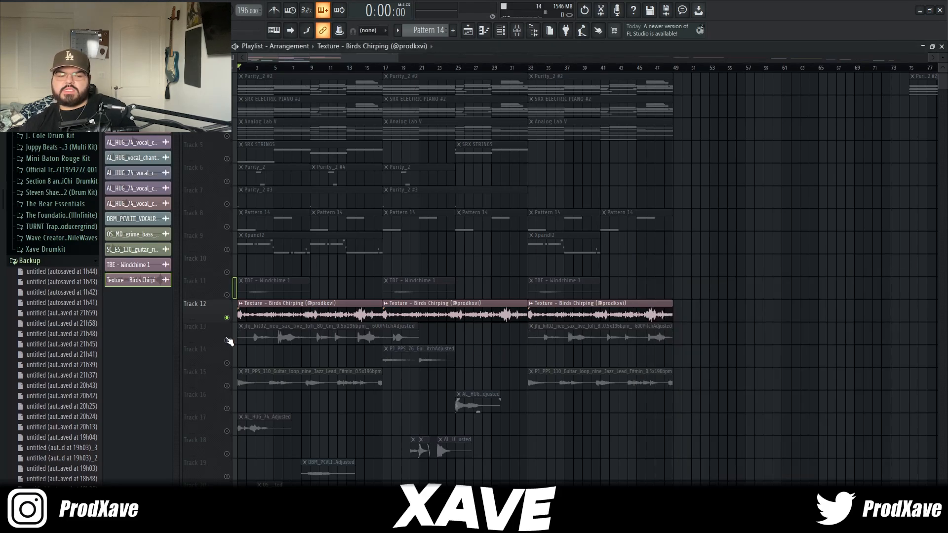
# Unmute Track 11 to play the windchime with the birds texture, and add the neo sax on Track 13.
pyautogui.click(226, 294)
pyautogui.press('space')
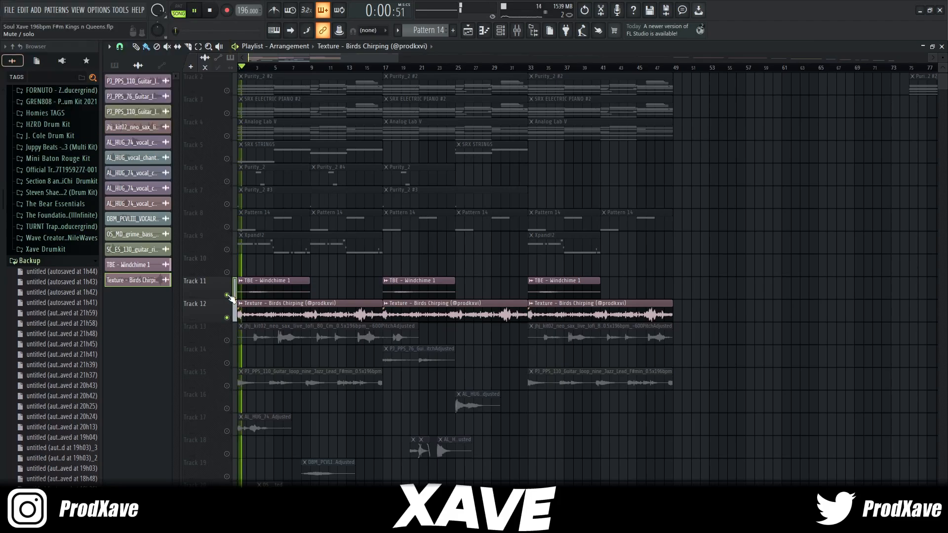
pyautogui.click(227, 340)
pyautogui.scroll(-3, 232, 306)
pyautogui.press('space')
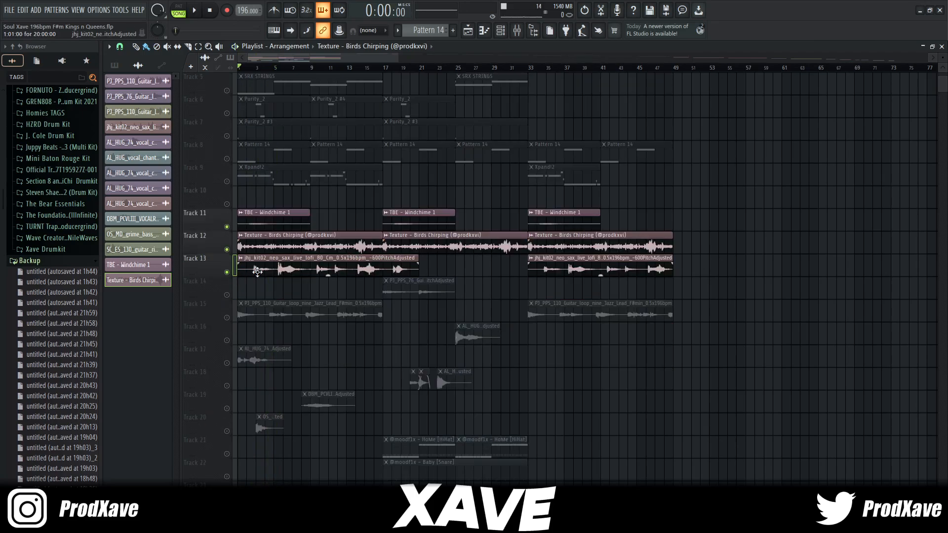
# Solo the sax on Track 13, and play the guitar loops on Tracks 14 and 15.
pyautogui.rightClick(227, 272)
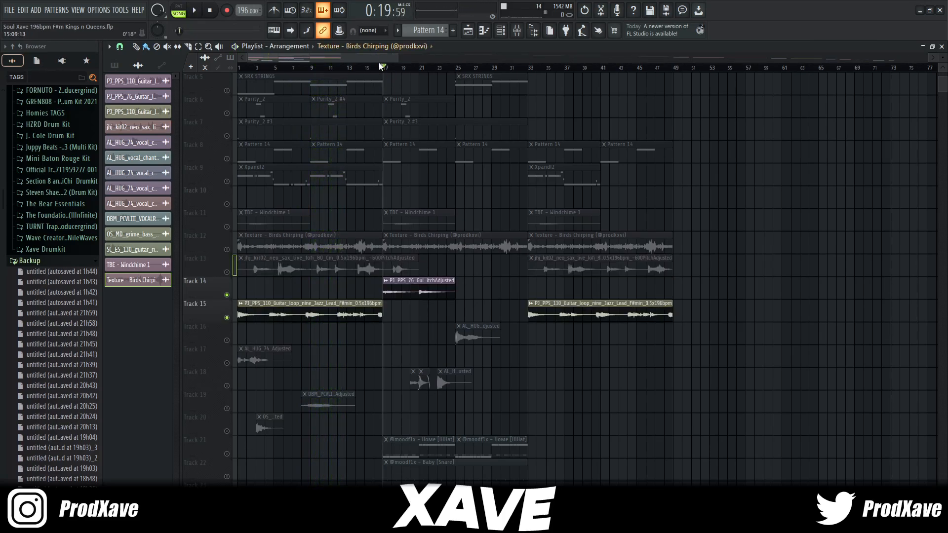
pyautogui.scroll(-1, 309, 277)
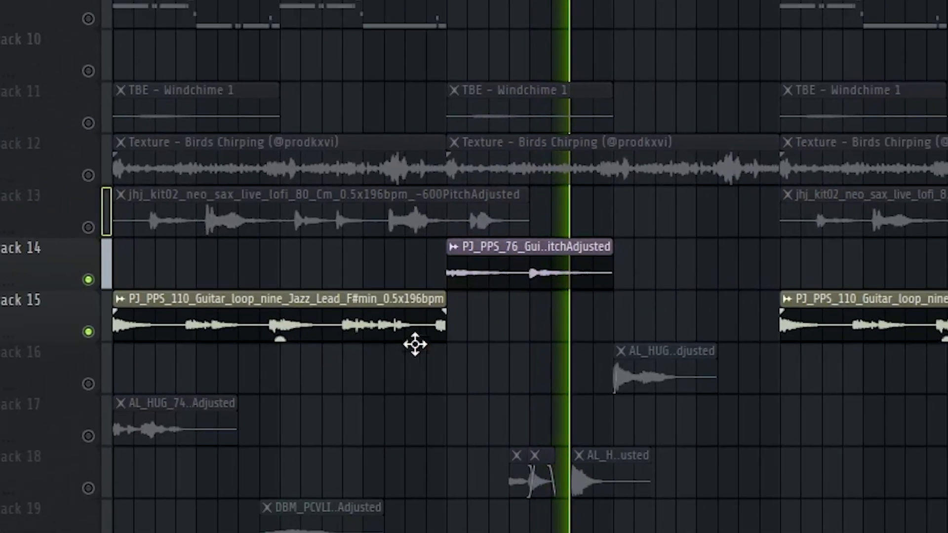
pyautogui.press('space')
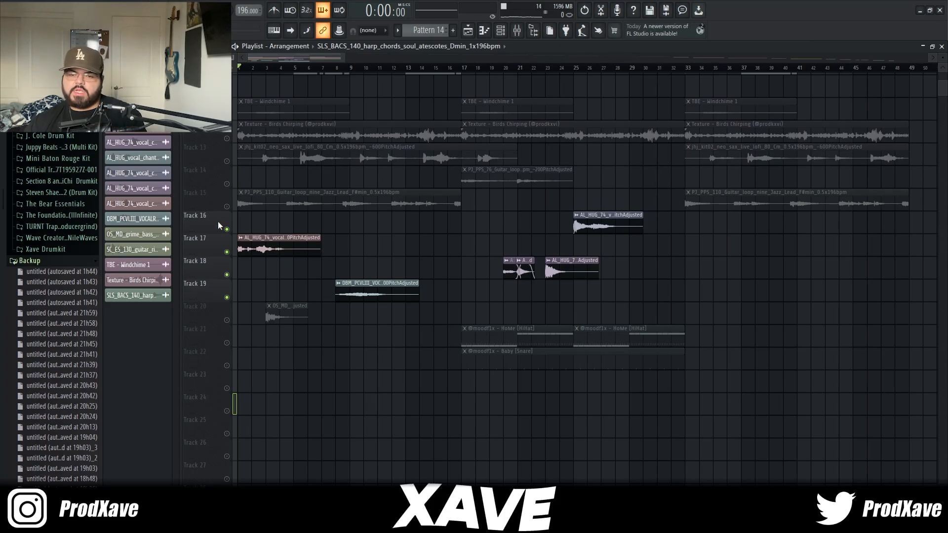
# Highlight the vocal clips on Tracks 16 to 19, clear the selection, and examine their placement in the playlist.
pyautogui.moveTo(217, 222); pyautogui.dragTo(215, 283)
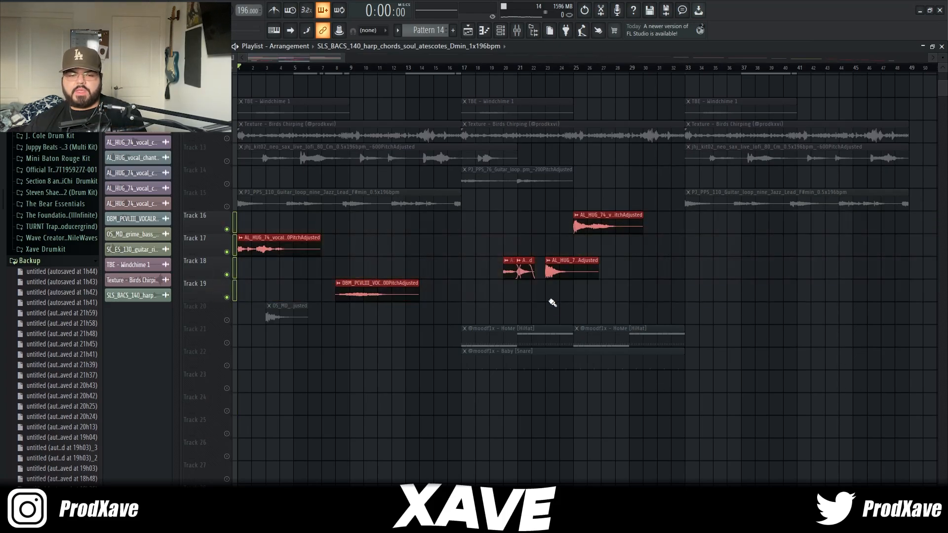
pyautogui.click(548, 299)
pyautogui.scroll(4, 547, 299)
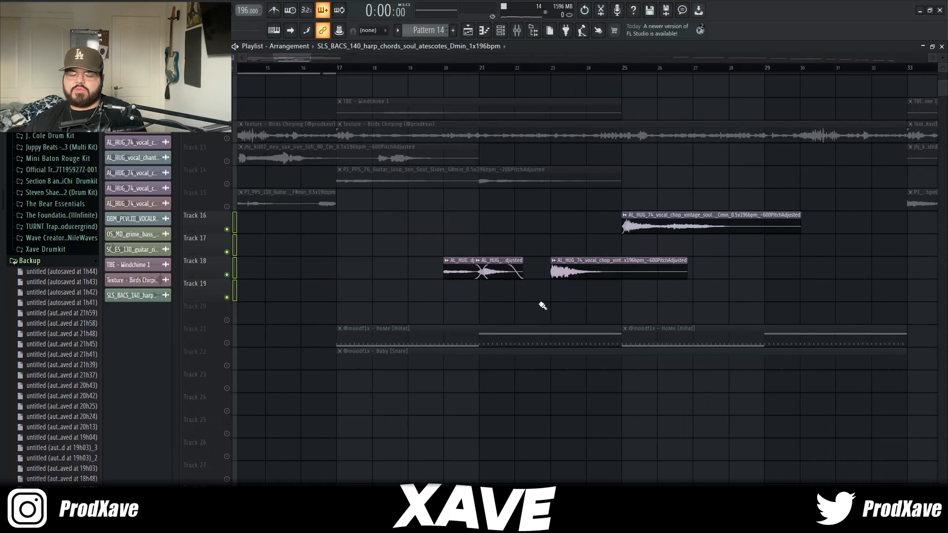
pyautogui.scroll(-3, 406, 73)
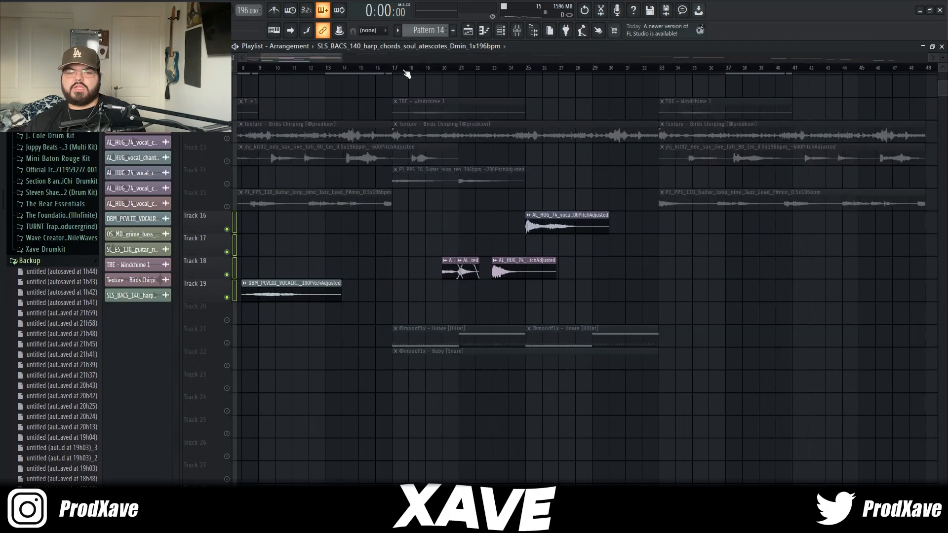
pyautogui.moveTo(311, 60); pyautogui.dragTo(291, 61)
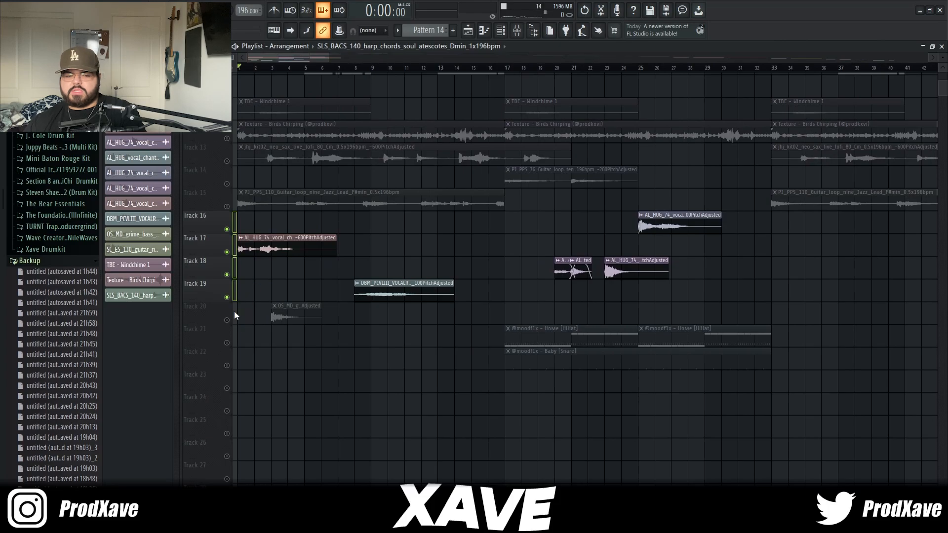
# Play the vocal clips on Tracks 16 to 19 from the start, from bar 8 and from bar 21.
pyautogui.press('space')
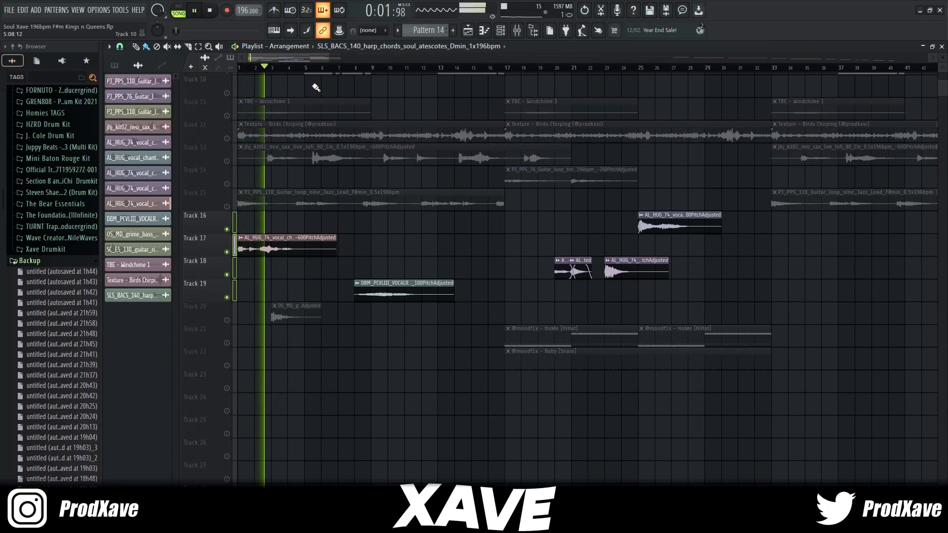
pyautogui.click(358, 69)
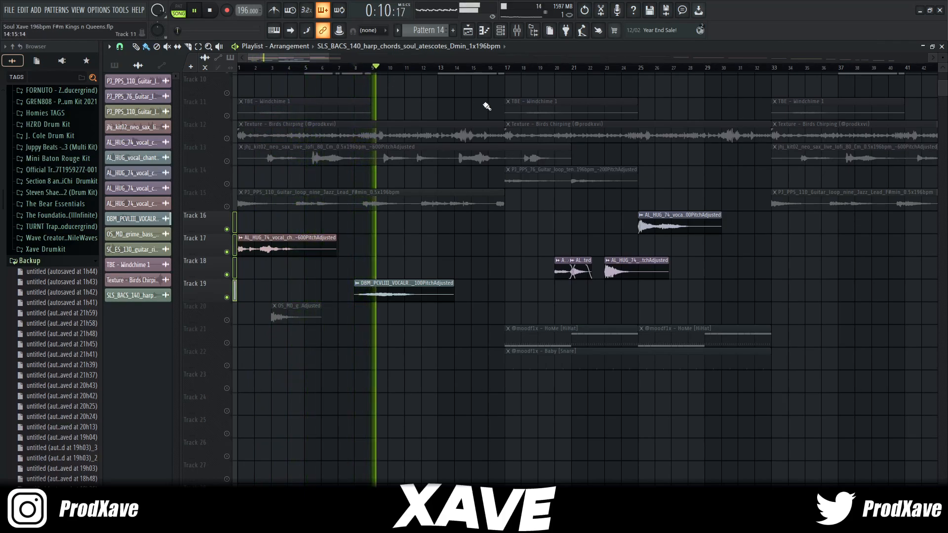
pyautogui.click(573, 70)
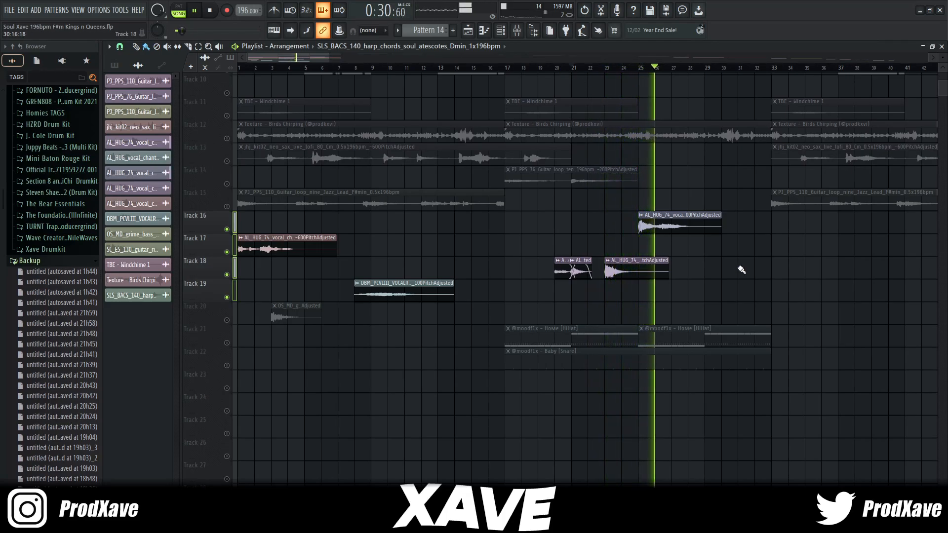
pyautogui.scroll(-4, 739, 285)
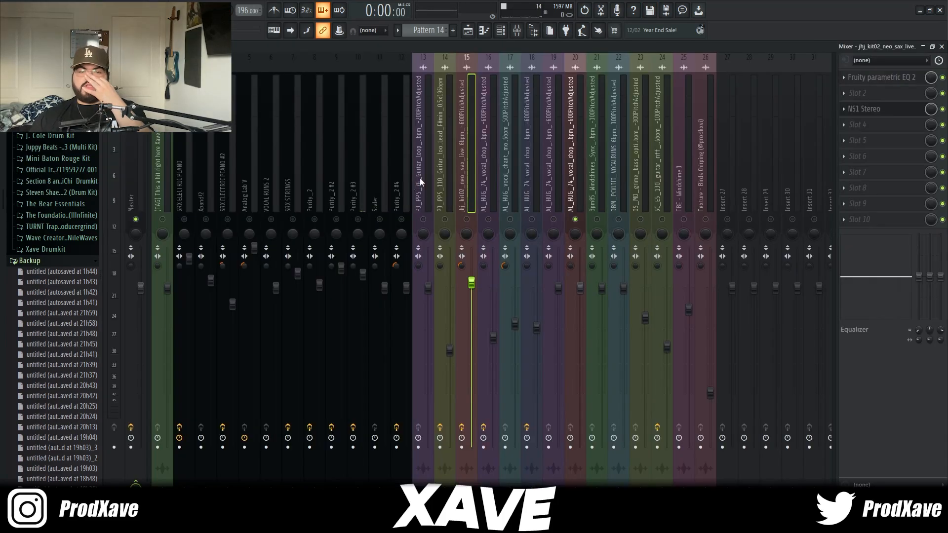
# Check the effect slots of the guitar, sax, vocal chop, windchime and birds mixer tracks, and return to the playlist.
pyautogui.click(681, 176)
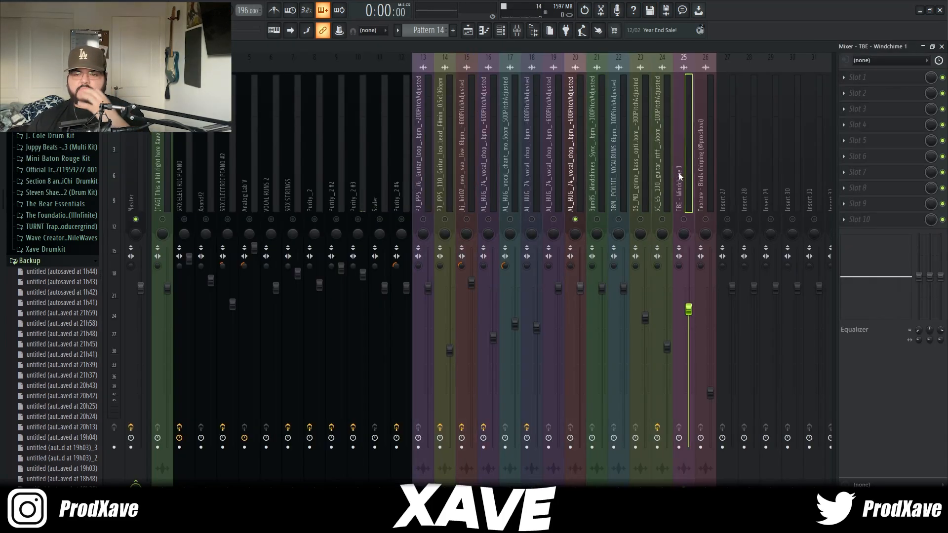
pyautogui.click(703, 176)
pyautogui.click(487, 192)
pyautogui.click(425, 191)
pyautogui.click(665, 179)
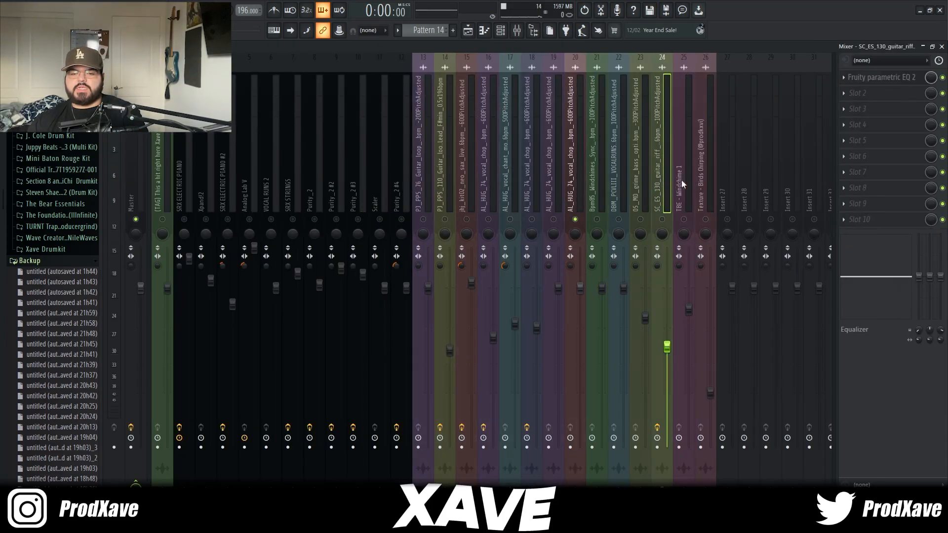
pyautogui.click(705, 180)
pyautogui.click(662, 179)
pyautogui.click(573, 183)
pyautogui.click(467, 186)
pyautogui.click(418, 189)
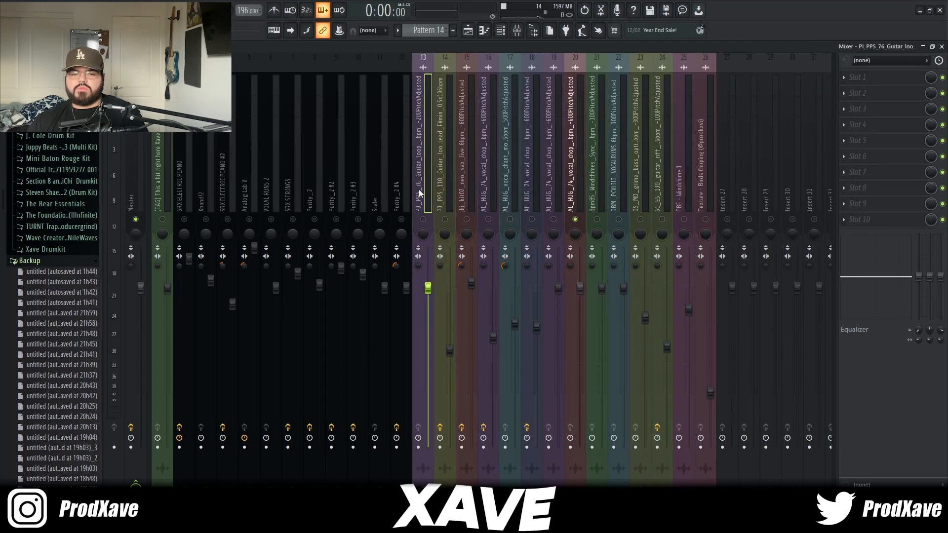
pyautogui.click(594, 165)
pyautogui.click(479, 164)
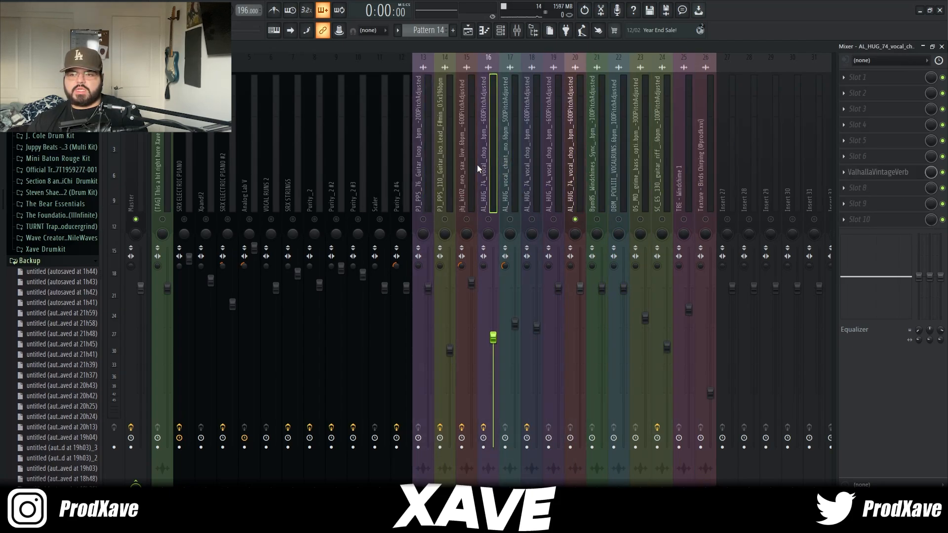
pyautogui.click(476, 159)
pyautogui.press('F5')
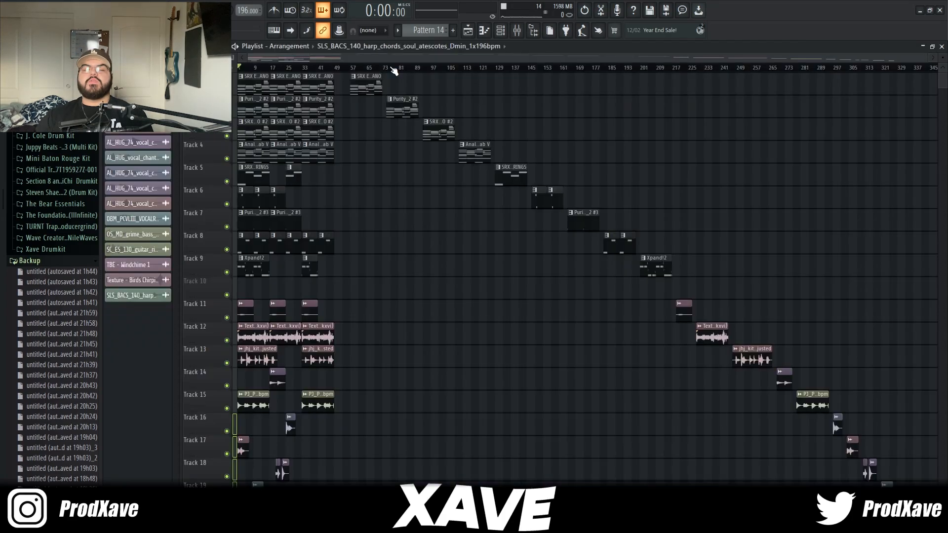